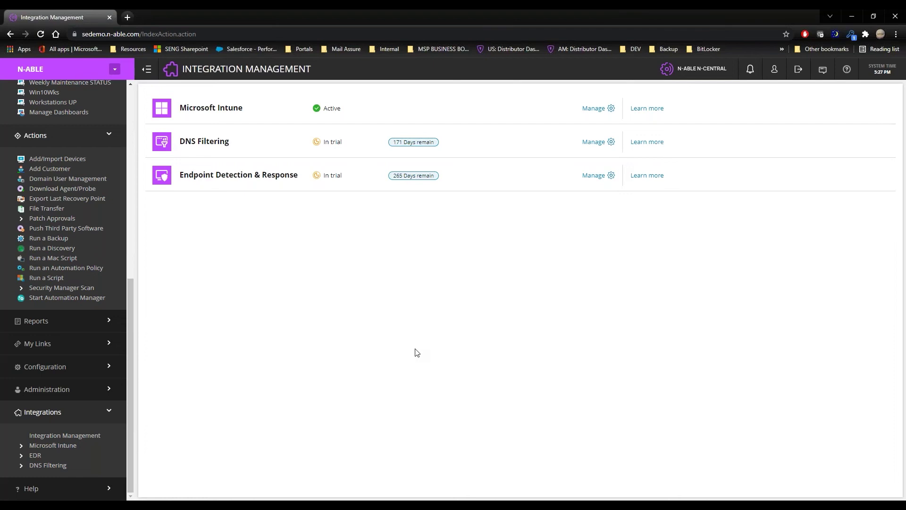
Expand the EDR integration to list its pages
{"action": "left_click", "coordinate": [32, 456]}
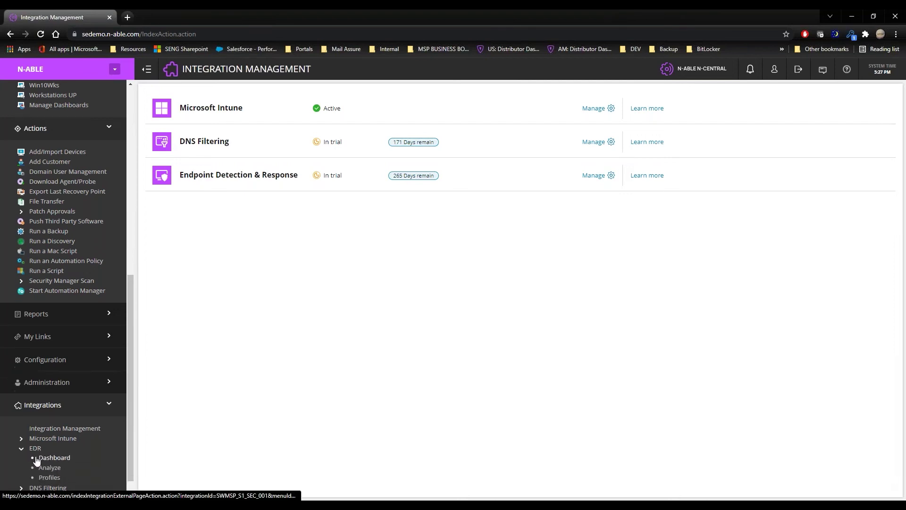
{"action": "scroll", "coordinate": [52, 443], "scroll_direction": "down", "scroll_amount": 1}
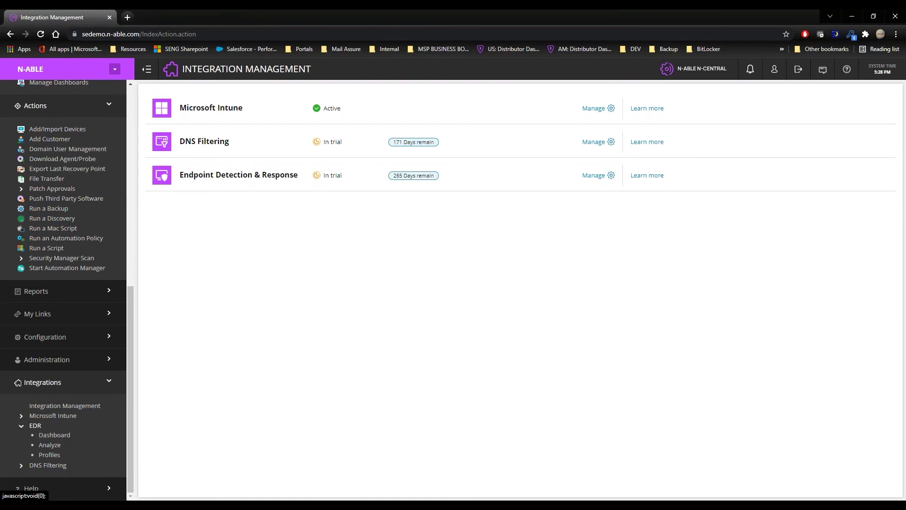
Start adding a public dashboard from the dashboard management list and target it at the EDR Enabled Devices filter
{"action": "scroll", "coordinate": [128, 339], "scroll_direction": "up", "scroll_amount": 7}
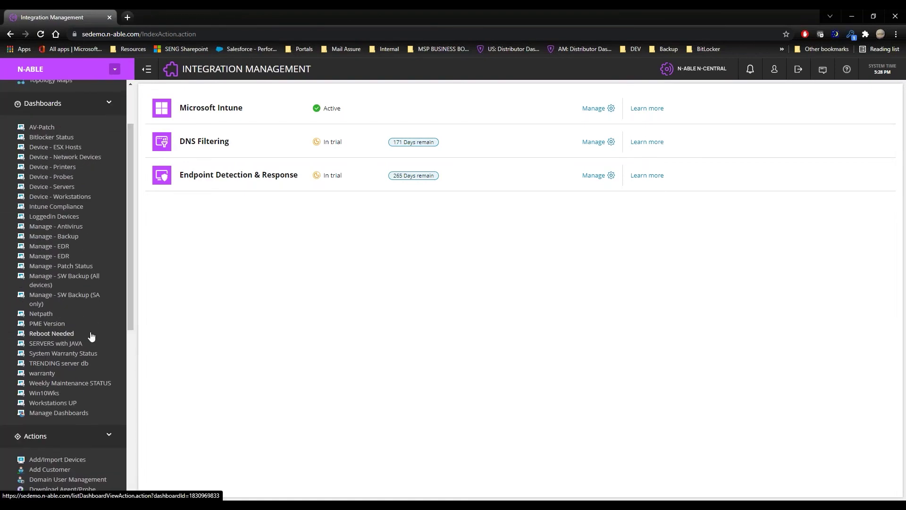
{"action": "scroll", "coordinate": [90, 337], "scroll_direction": "up", "scroll_amount": 2}
{"action": "scroll", "coordinate": [76, 365], "scroll_direction": "down", "scroll_amount": 3}
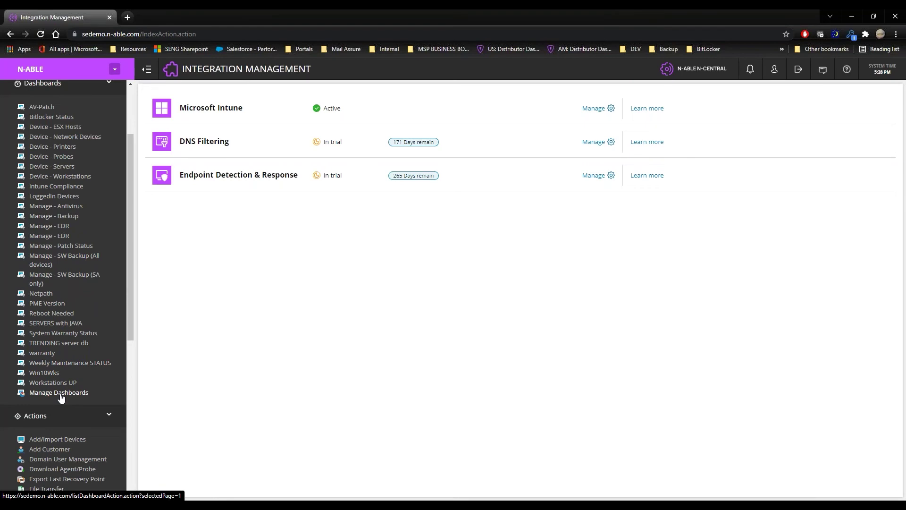
{"action": "scroll", "coordinate": [73, 206], "scroll_direction": "up", "scroll_amount": 2}
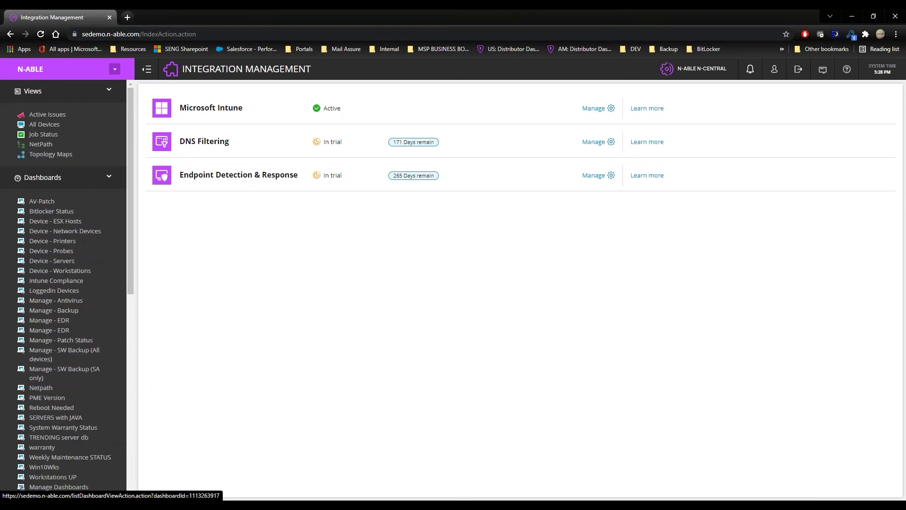
{"action": "scroll", "coordinate": [55, 246], "scroll_direction": "down", "scroll_amount": 2}
{"action": "left_click", "coordinate": [58, 395]}
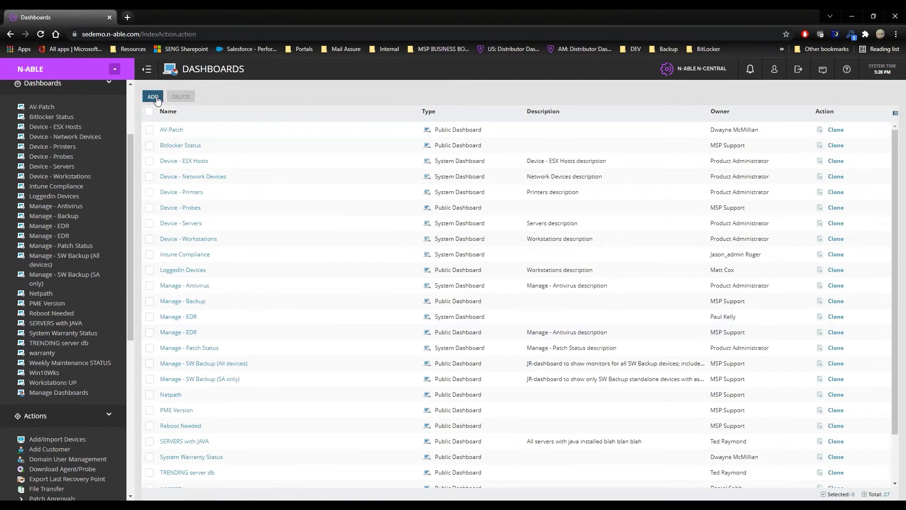
{"action": "left_click", "coordinate": [155, 98]}
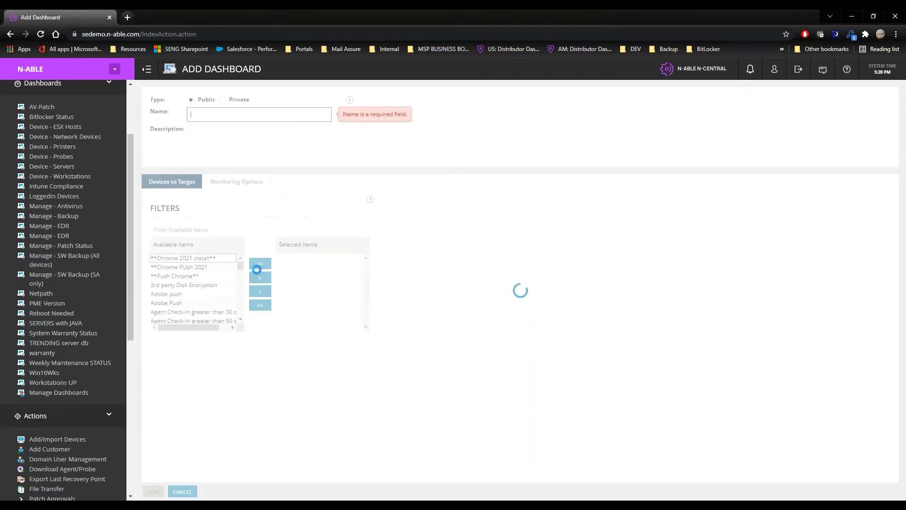
{"action": "left_click", "coordinate": [198, 229]}
{"action": "type", "text": "edr"}
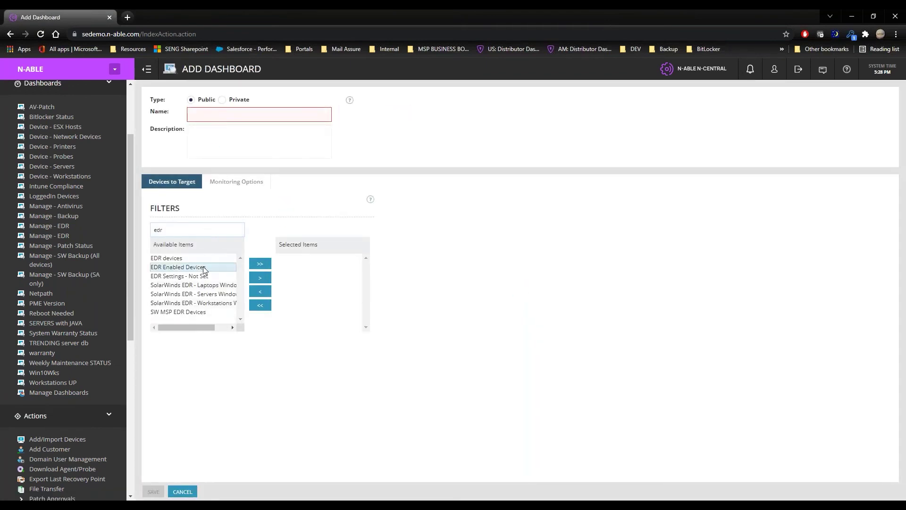
{"action": "left_click", "coordinate": [206, 268]}
{"action": "left_click", "coordinate": [259, 277]}
Add the EDR Status service to the new dashboard's monitoring options
{"action": "left_click", "coordinate": [231, 182]}
{"action": "left_click", "coordinate": [199, 229]}
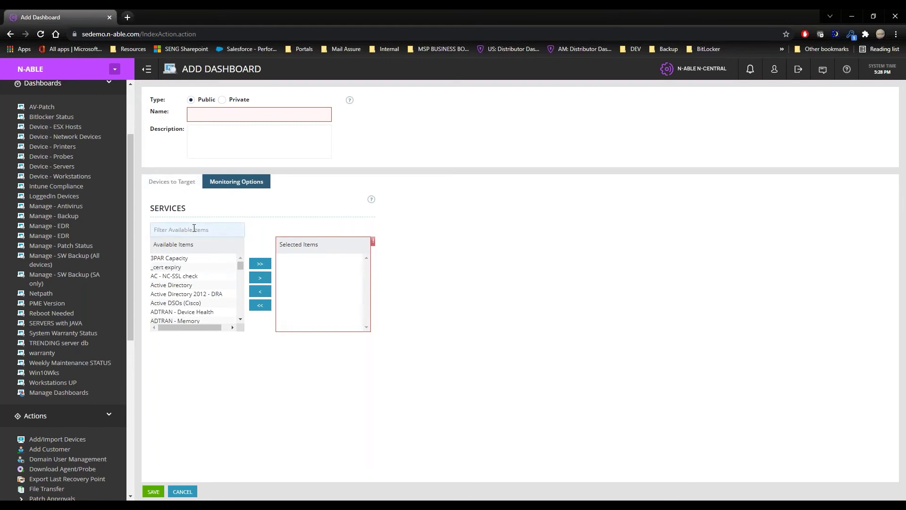
{"action": "type", "text": "edr"}
{"action": "left_click", "coordinate": [196, 258]}
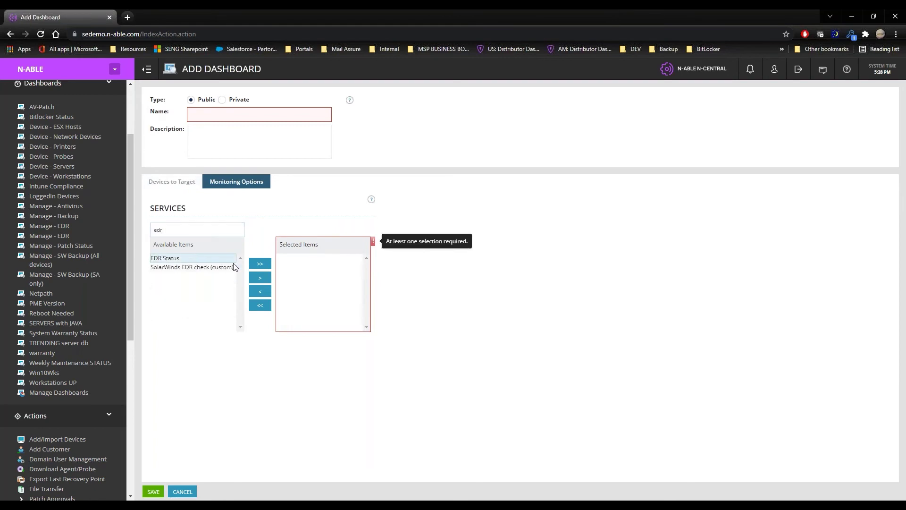
{"action": "left_click", "coordinate": [260, 277]}
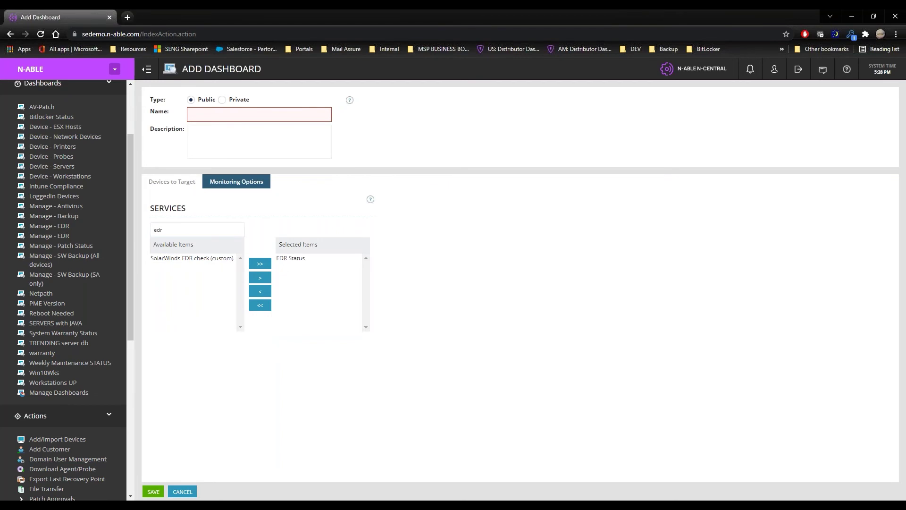
Leave the unsaved dashboard and view the devices' EDR status in the first existing Manage - EDR dashboard
{"action": "left_click", "coordinate": [47, 226]}
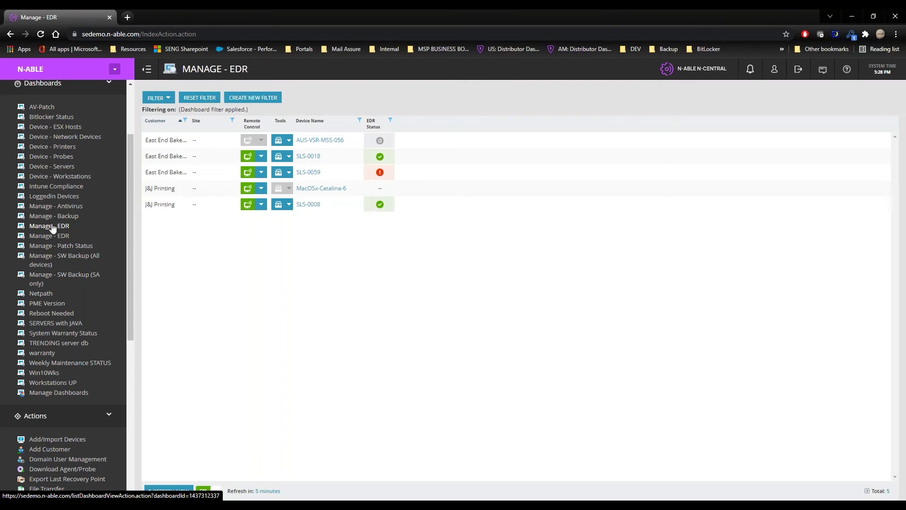
{"action": "mouse_move", "coordinate": [381, 157]}
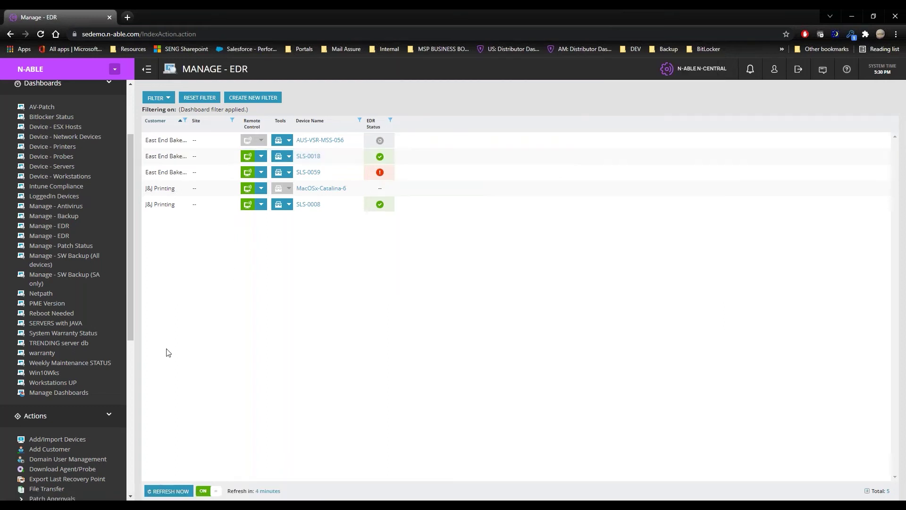
Examine the EDR integration dashboard's threat, agent and security posture widgets, and the threat list on its Analyze page
{"action": "left_click_drag", "start_coordinate": [131, 323], "coordinate": [136, 476]}
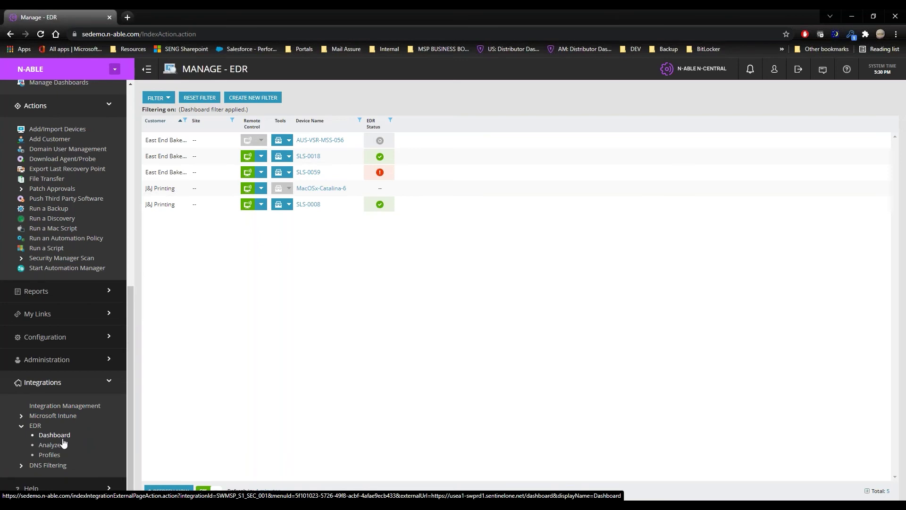
{"action": "left_click", "coordinate": [64, 438]}
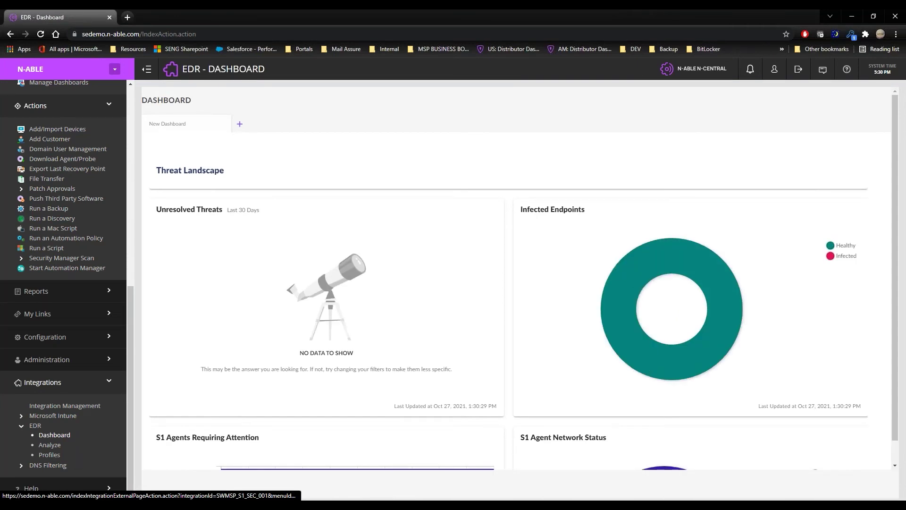
{"action": "scroll", "coordinate": [481, 349], "scroll_direction": "down", "scroll_amount": 2}
{"action": "scroll", "coordinate": [496, 339], "scroll_direction": "down", "scroll_amount": 3}
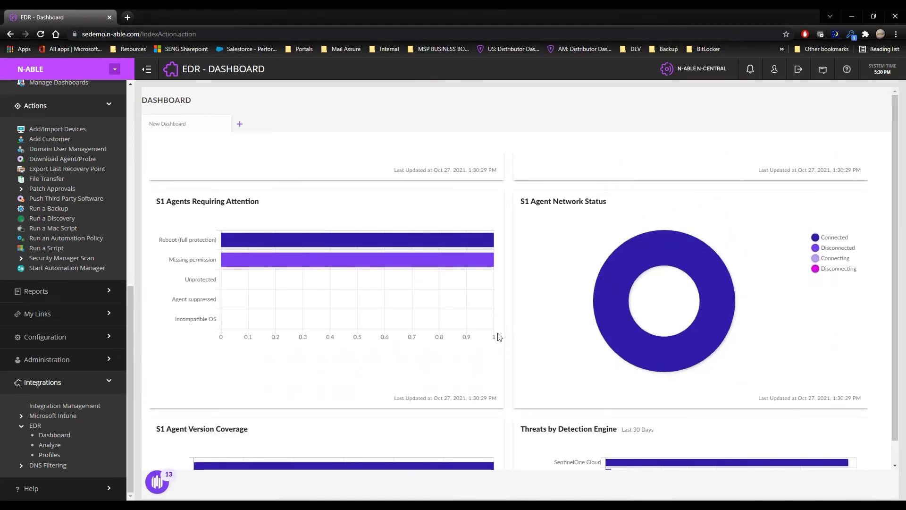
{"action": "scroll", "coordinate": [536, 170], "scroll_direction": "down", "scroll_amount": 2}
{"action": "scroll", "coordinate": [519, 205], "scroll_direction": "down", "scroll_amount": 8}
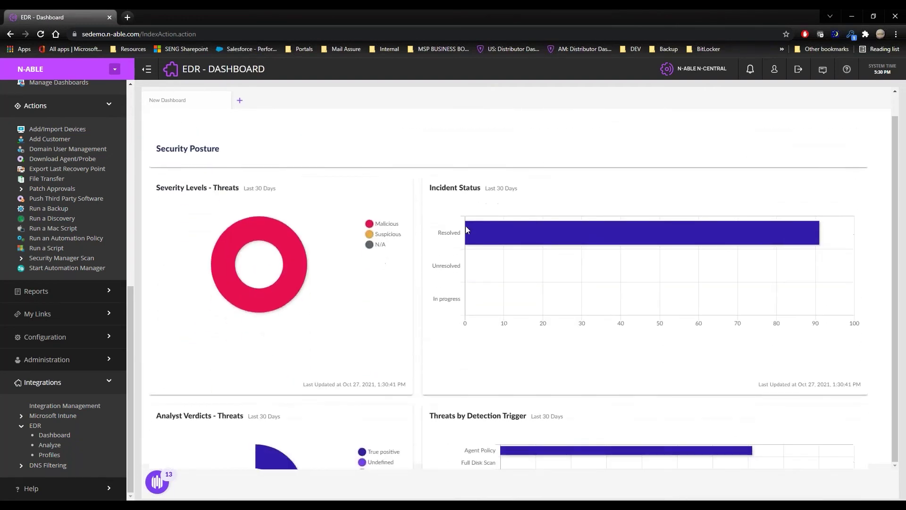
{"action": "scroll", "coordinate": [465, 226], "scroll_direction": "down", "scroll_amount": 5}
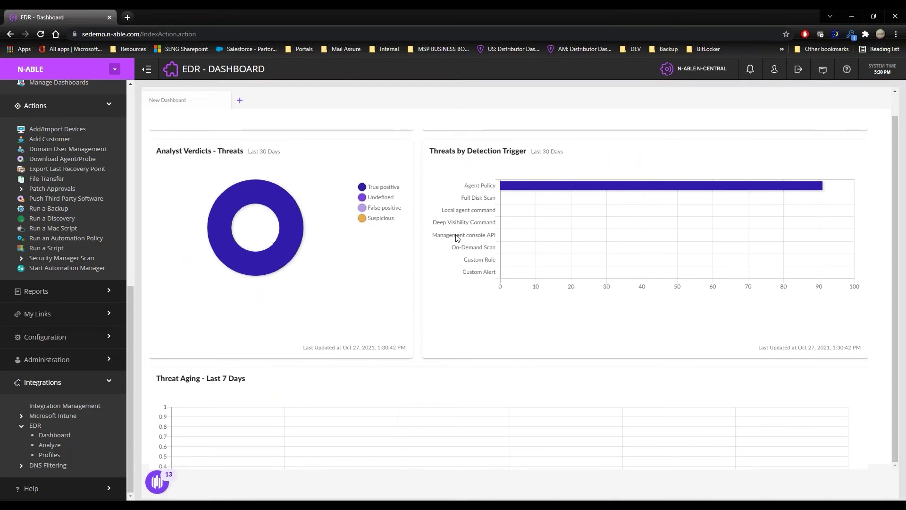
{"action": "scroll", "coordinate": [458, 237], "scroll_direction": "down", "scroll_amount": 1}
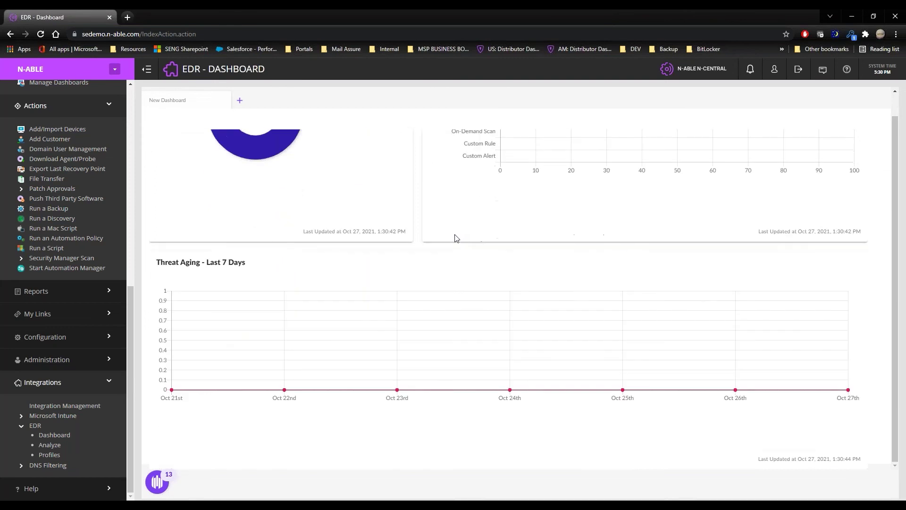
{"action": "scroll", "coordinate": [488, 215], "scroll_direction": "up", "scroll_amount": 10}
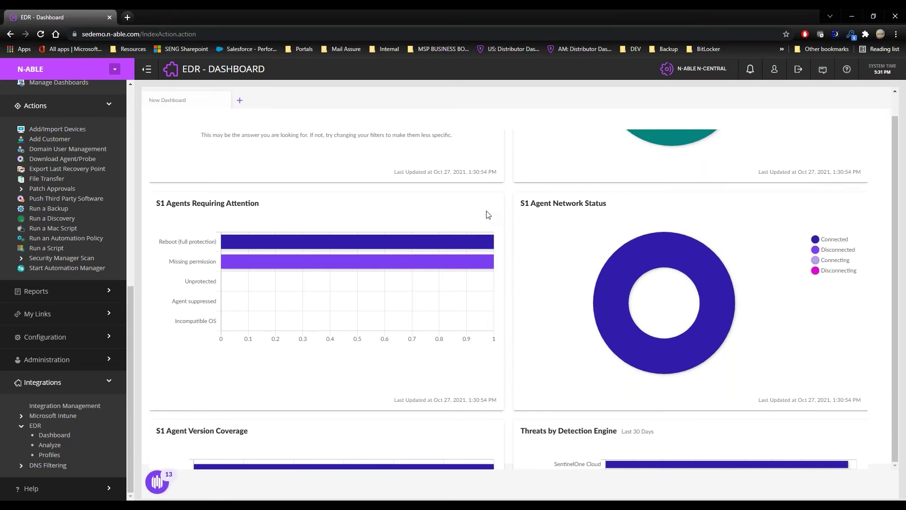
{"action": "scroll", "coordinate": [488, 215], "scroll_direction": "up", "scroll_amount": 5}
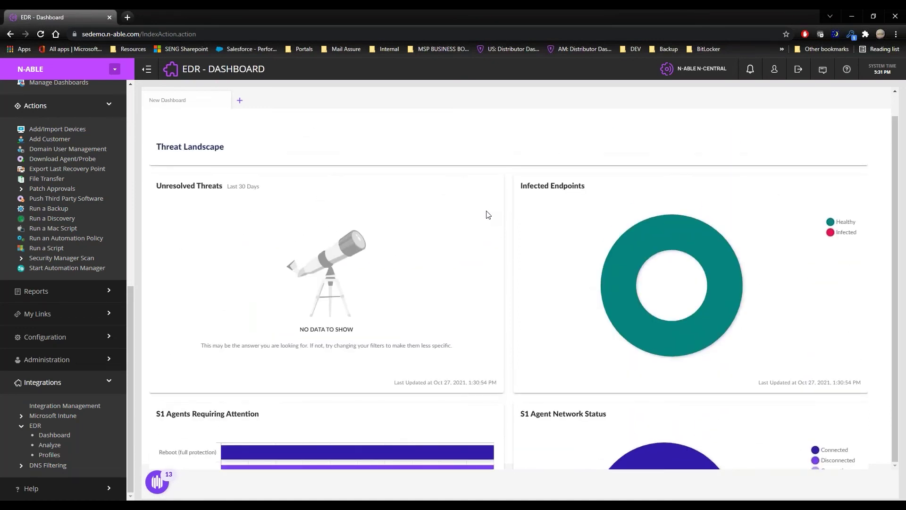
{"action": "scroll", "coordinate": [488, 214], "scroll_direction": "down", "scroll_amount": 4}
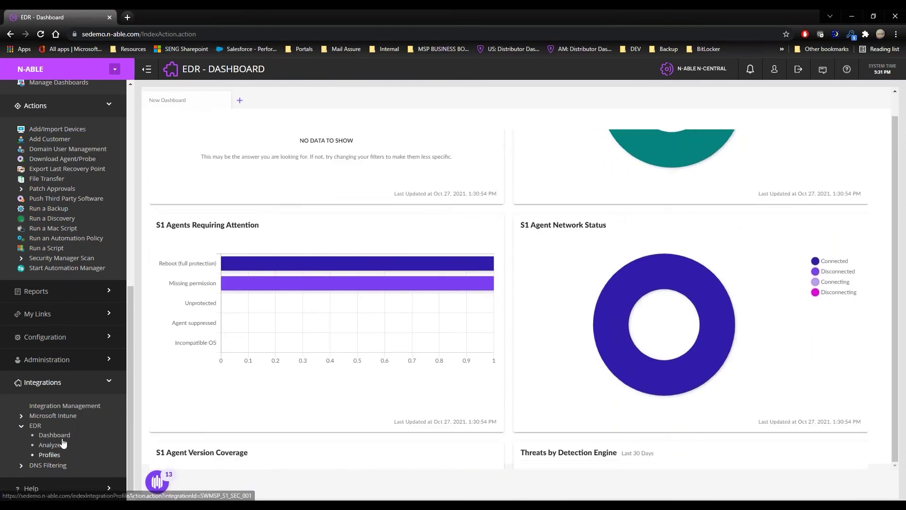
{"action": "left_click", "coordinate": [50, 445]}
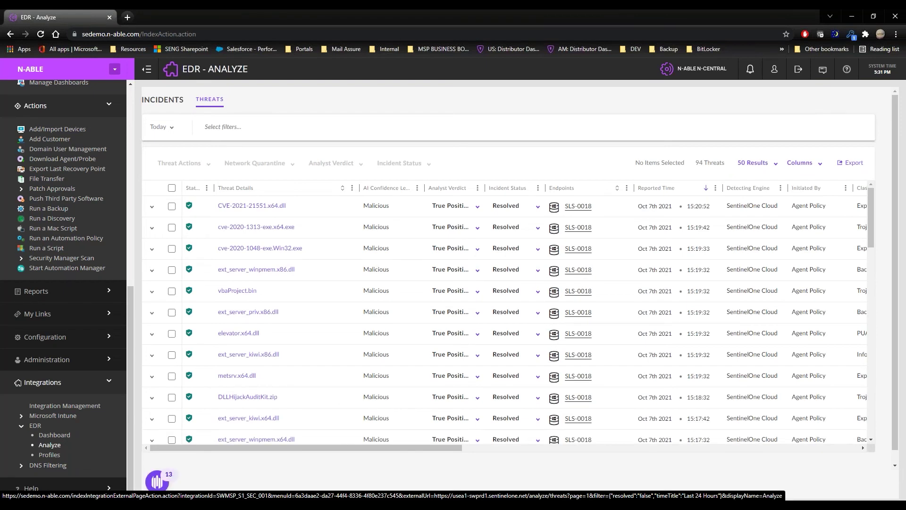
Open the policy of the custom Protect profile listed directly above Default Group and revert it to the default inherited policy
{"action": "left_click", "coordinate": [48, 455]}
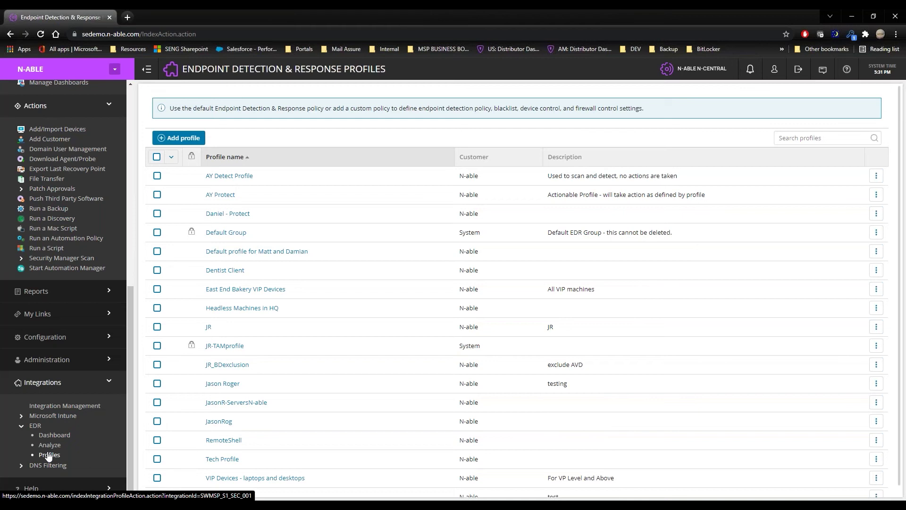
{"action": "left_click", "coordinate": [49, 455]}
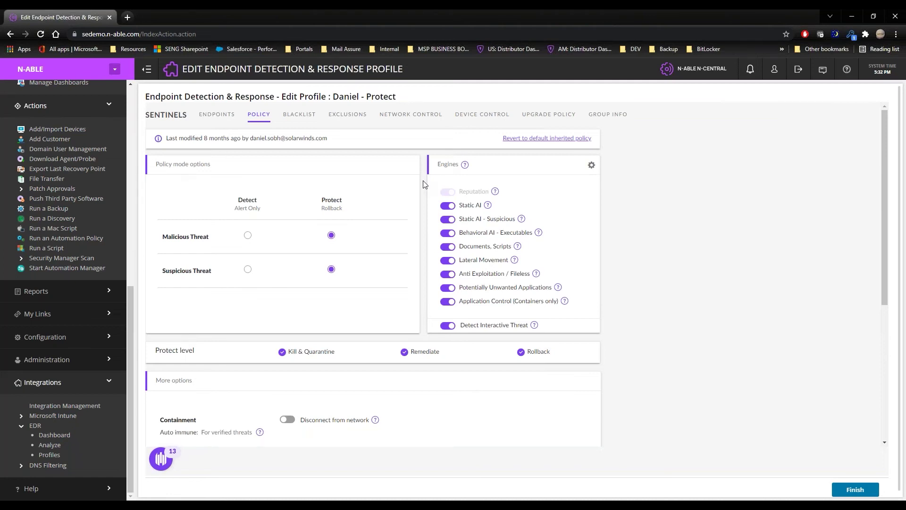
{"action": "left_click", "coordinate": [558, 140]}
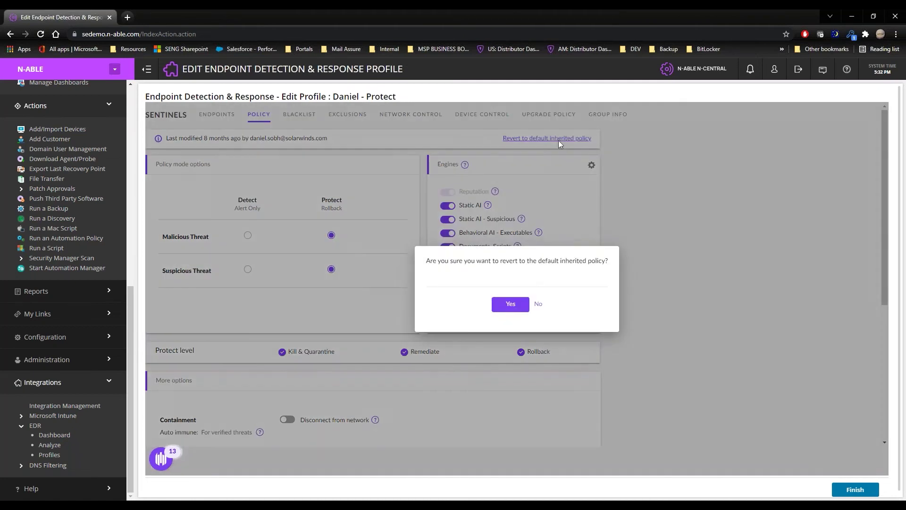
{"action": "left_click", "coordinate": [510, 303]}
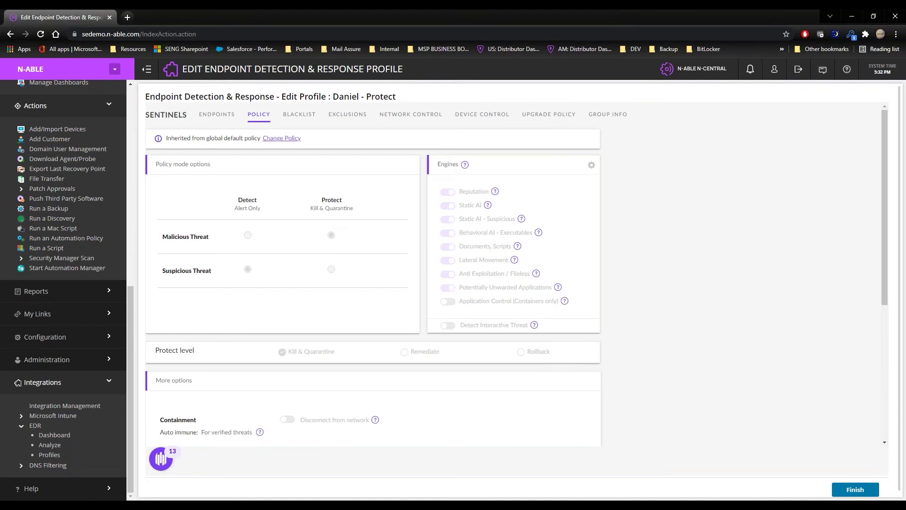
Change the inherited policy to use Protect for suspicious threats, accepting that the disabled engines are turned on
{"action": "left_click", "coordinate": [289, 141]}
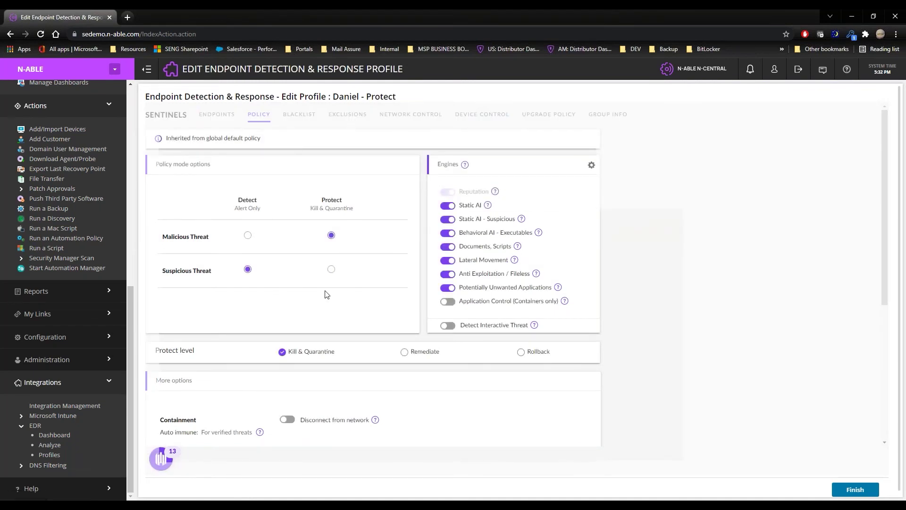
{"action": "left_click", "coordinate": [333, 273]}
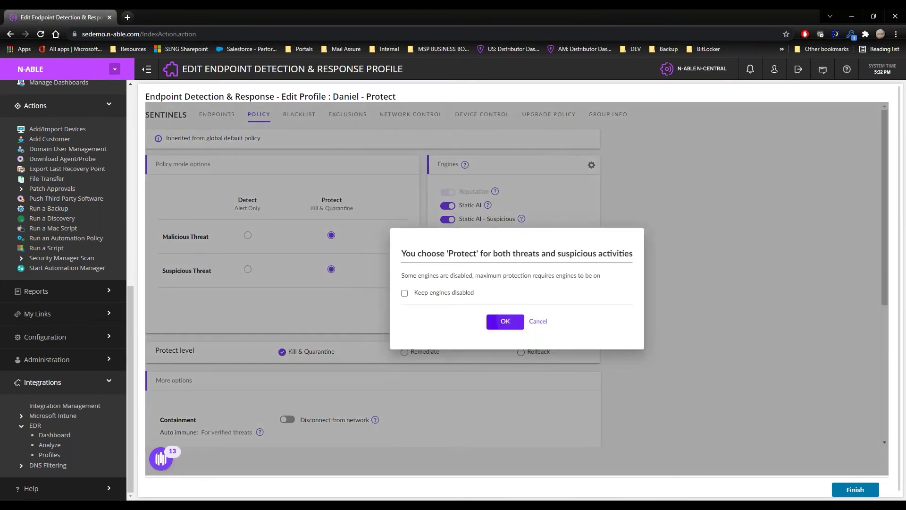
{"action": "left_click", "coordinate": [518, 324]}
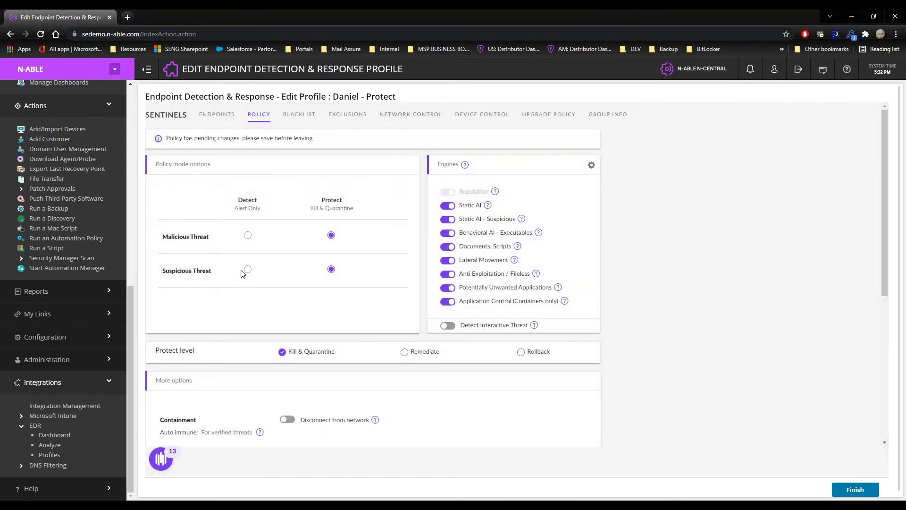
Switch malicious threats to Detect, and restore Protect for both malicious and suspicious threats
{"action": "left_click", "coordinate": [248, 237]}
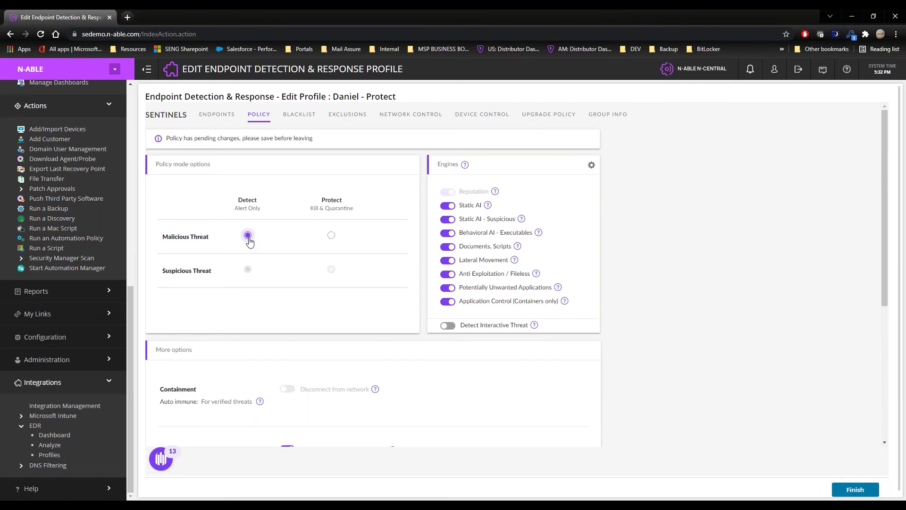
{"action": "left_click", "coordinate": [332, 238]}
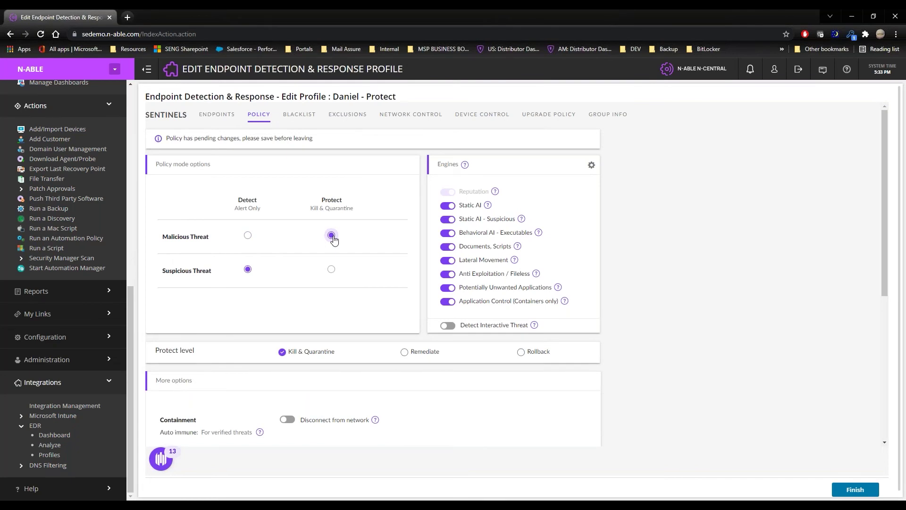
{"action": "left_click", "coordinate": [332, 269]}
Review the policy's list of detection engines and enable Detect Interactive Threat
{"action": "left_click_drag", "start_coordinate": [458, 191], "coordinate": [546, 341]}
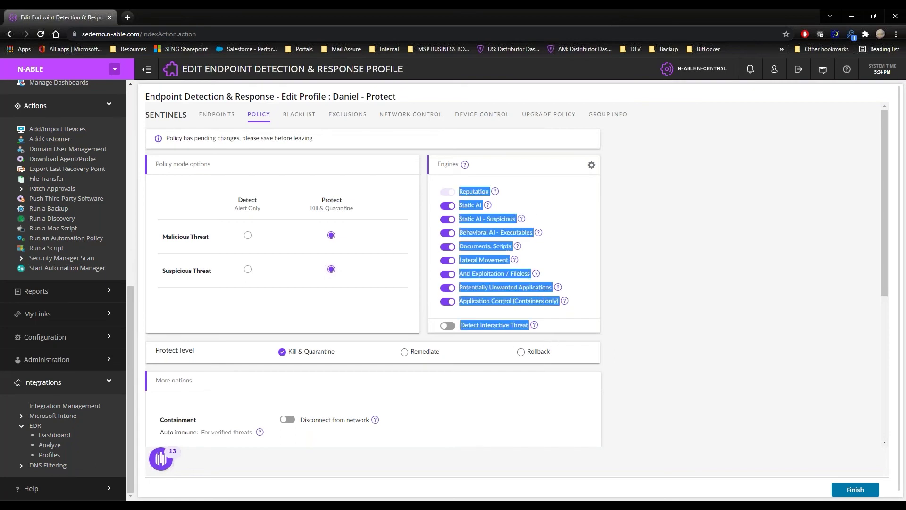
{"action": "left_click", "coordinate": [448, 325]}
{"action": "left_click", "coordinate": [556, 320]}
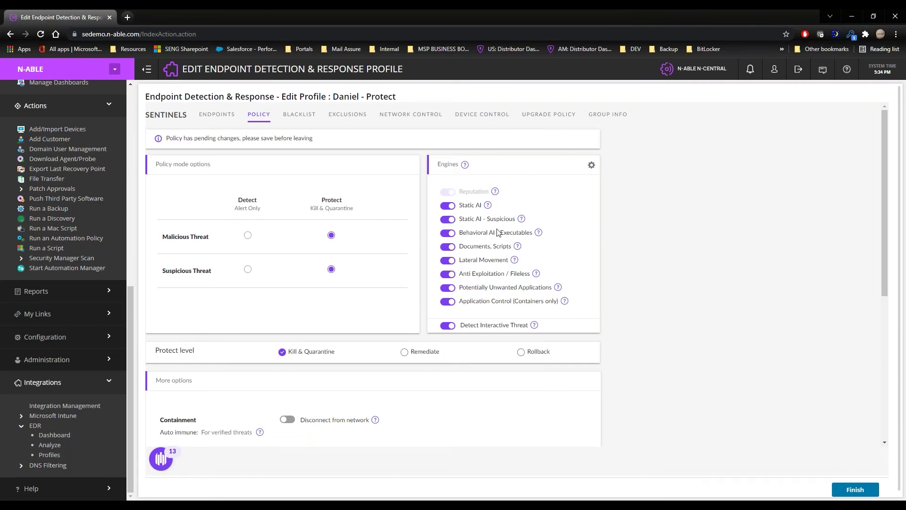
{"action": "left_click_drag", "start_coordinate": [461, 191], "coordinate": [525, 225]}
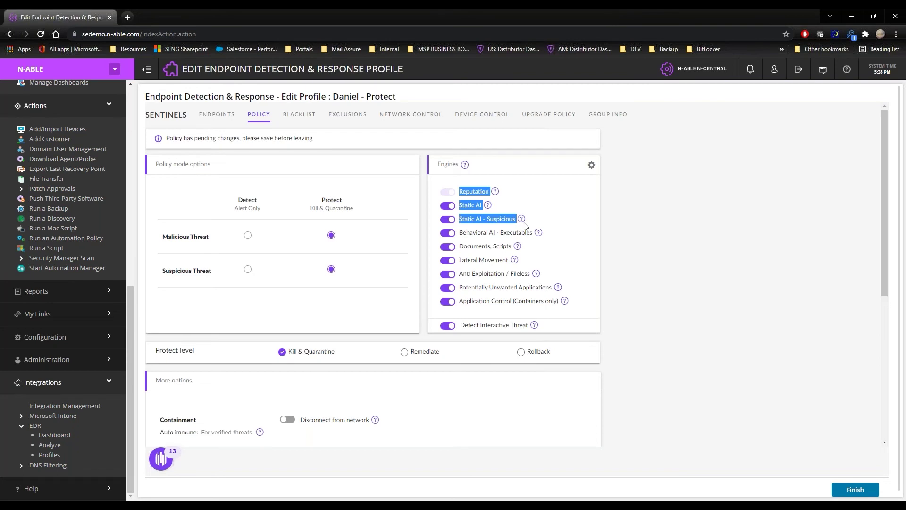
Examine the policy's detection engines one by one, from Reputation and Static AI through Potentially Unwanted Applications and Application Control
{"action": "left_click", "coordinate": [494, 232]}
{"action": "left_click_drag", "start_coordinate": [462, 233], "coordinate": [533, 234]}
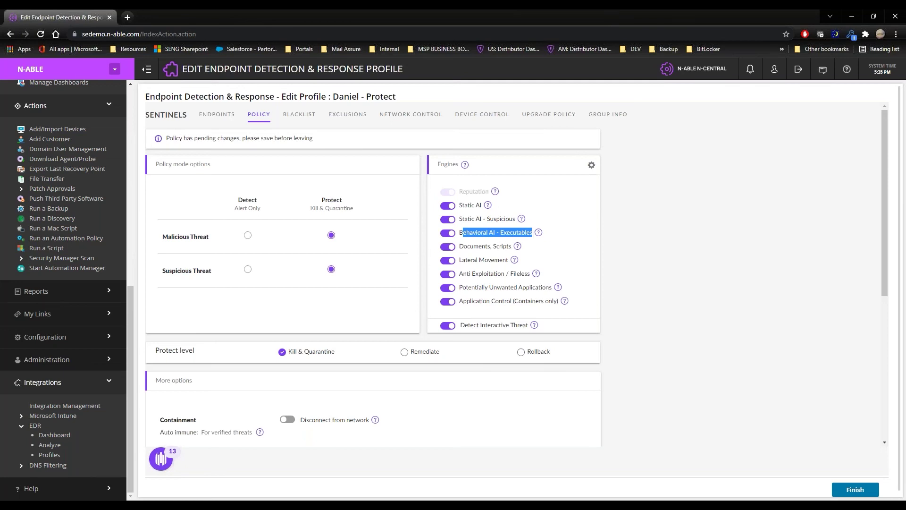
{"action": "left_click_drag", "start_coordinate": [459, 191], "coordinate": [539, 197]}
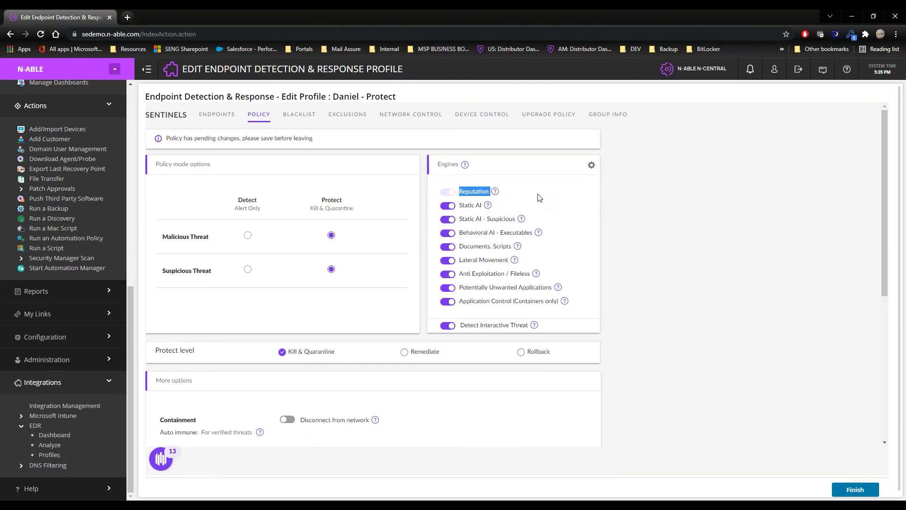
{"action": "left_click_drag", "start_coordinate": [459, 205], "coordinate": [544, 209]}
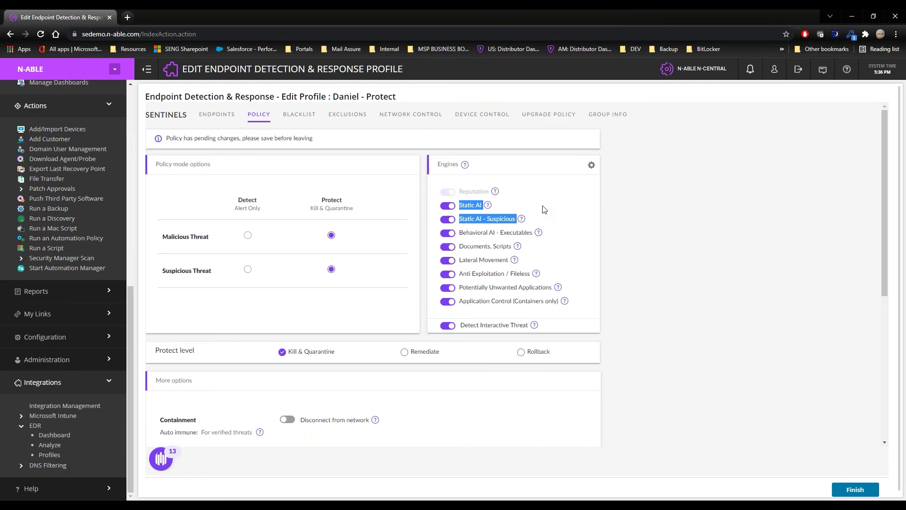
{"action": "left_click", "coordinate": [474, 236]}
{"action": "left_click_drag", "start_coordinate": [460, 236], "coordinate": [533, 236]}
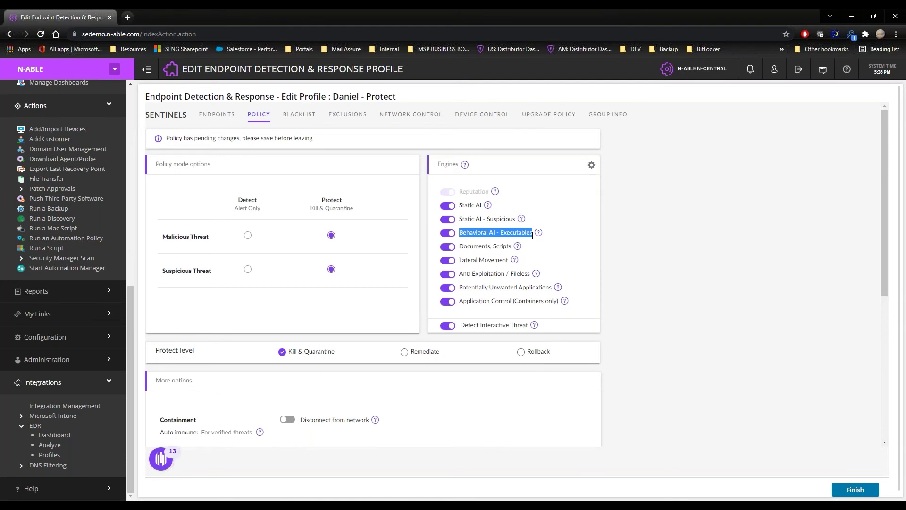
{"action": "left_click_drag", "start_coordinate": [473, 246], "coordinate": [504, 254]}
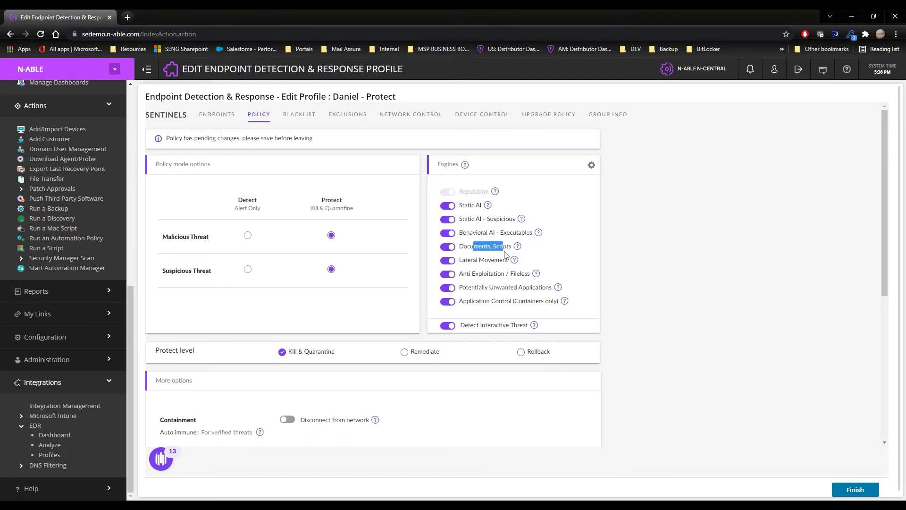
{"action": "left_click_drag", "start_coordinate": [471, 262], "coordinate": [502, 261]}
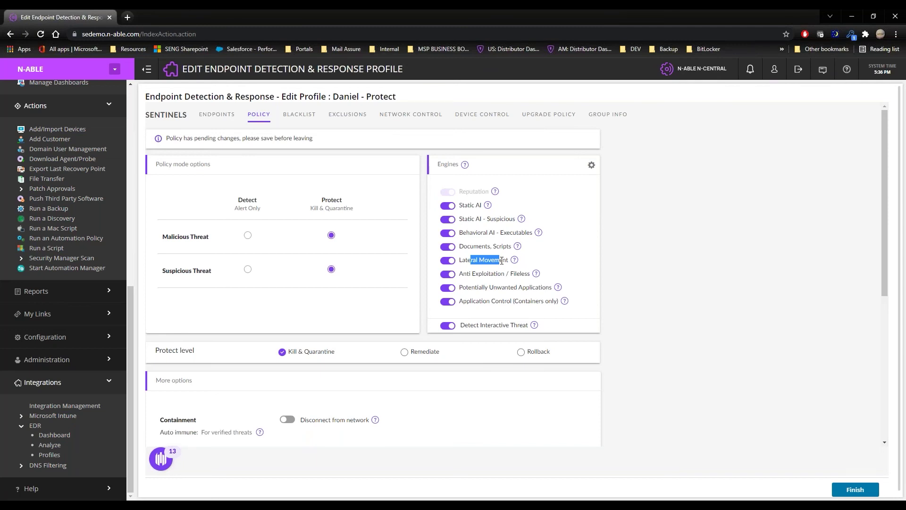
{"action": "left_click", "coordinate": [478, 276]}
{"action": "left_click_drag", "start_coordinate": [466, 276], "coordinate": [523, 276]}
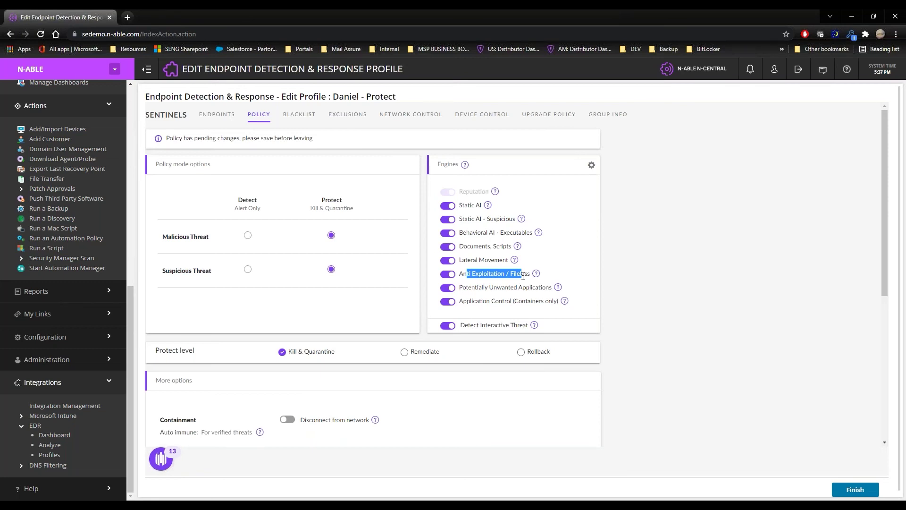
{"action": "left_click_drag", "start_coordinate": [468, 288], "coordinate": [547, 290]}
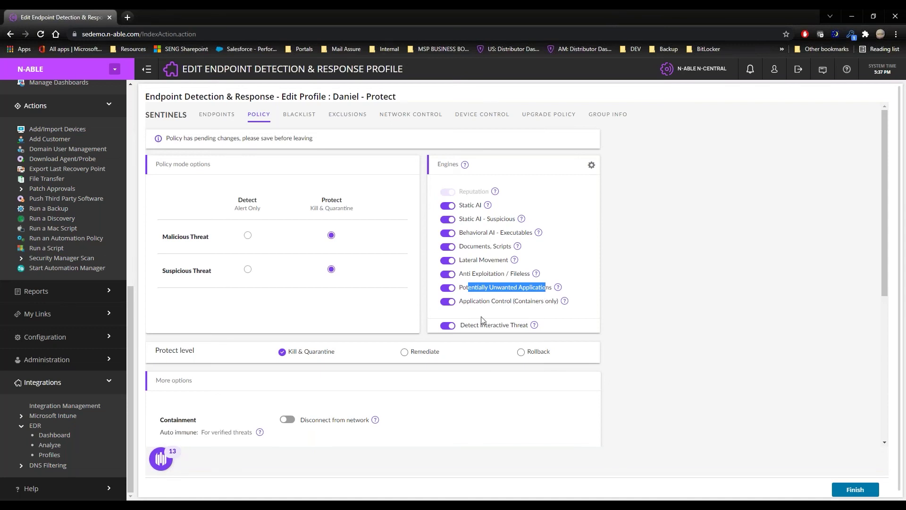
{"action": "left_click_drag", "start_coordinate": [467, 301], "coordinate": [546, 310]}
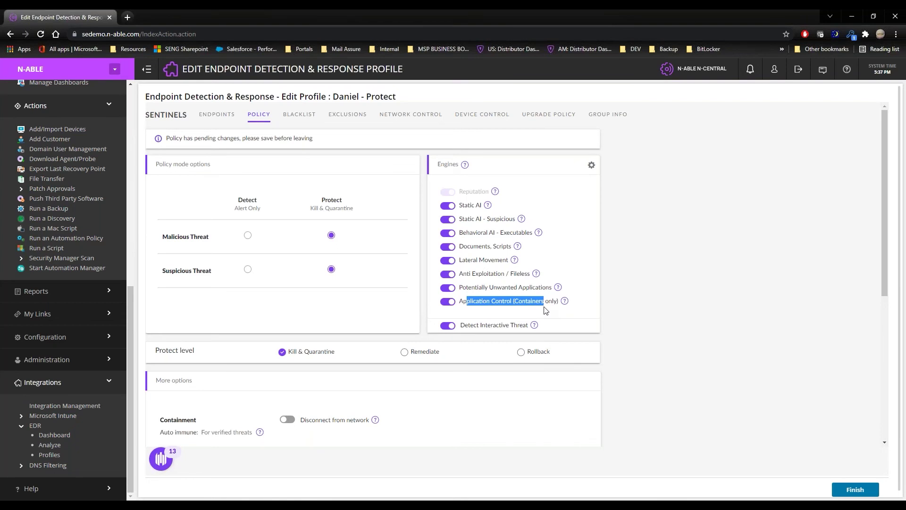
Examine the Detect Interactive Threat option and compare it with the full list of engines above it
{"action": "left_click_drag", "start_coordinate": [466, 326], "coordinate": [523, 326]}
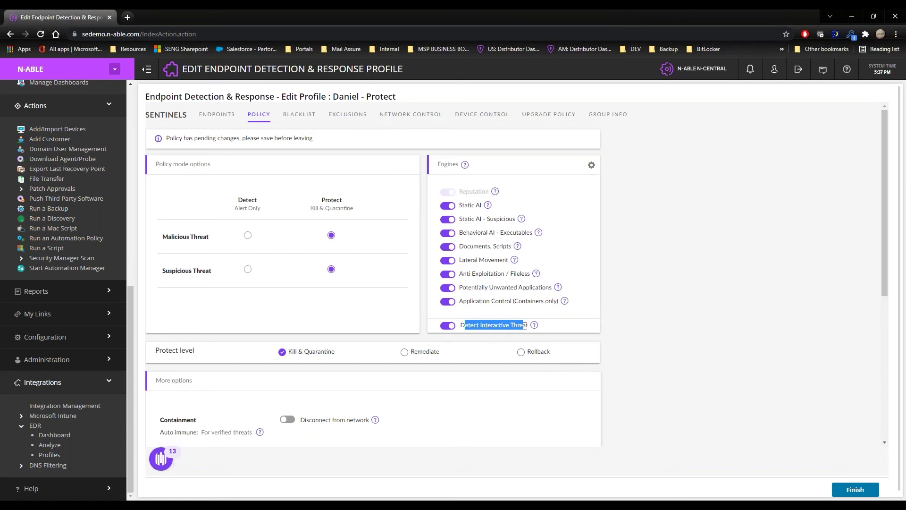
{"action": "left_click", "coordinate": [525, 327]}
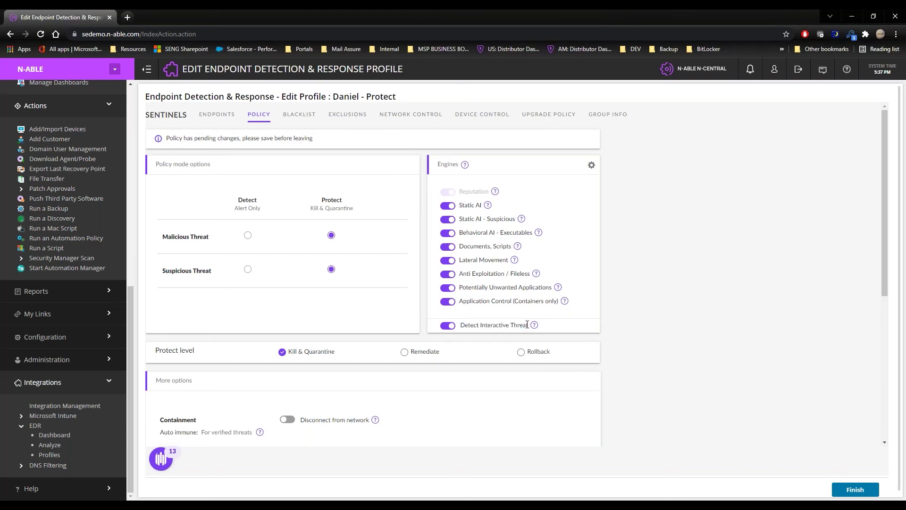
{"action": "left_click_drag", "start_coordinate": [530, 326], "coordinate": [462, 327]}
{"action": "left_click_drag", "start_coordinate": [461, 327], "coordinate": [523, 335]}
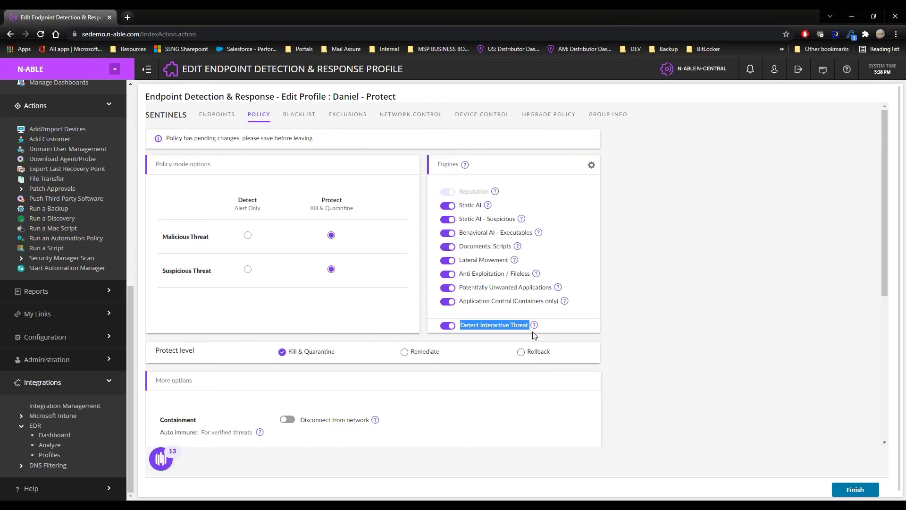
{"action": "left_click_drag", "start_coordinate": [459, 190], "coordinate": [566, 308]}
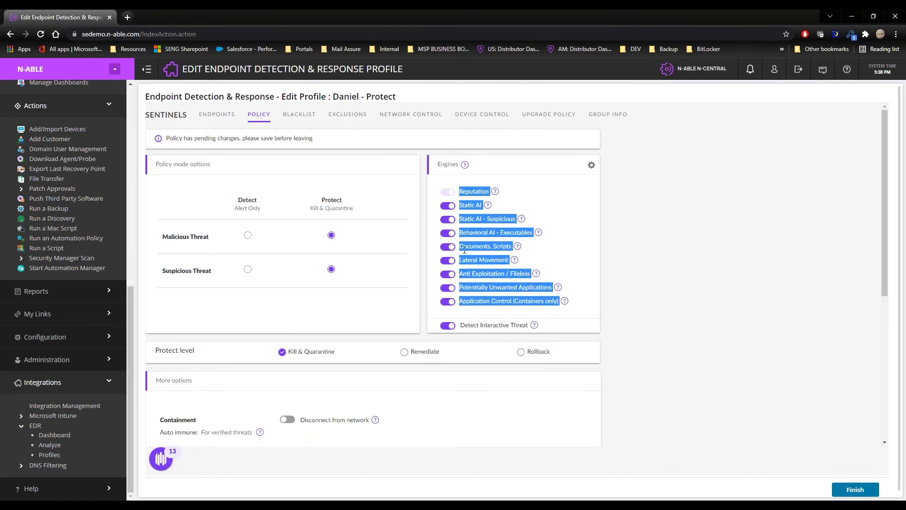
Check the Anti Tamper setting under Agent Configuration, and return to the Detect Interactive Threat option
{"action": "scroll", "coordinate": [460, 264], "scroll_direction": "down", "scroll_amount": 3}
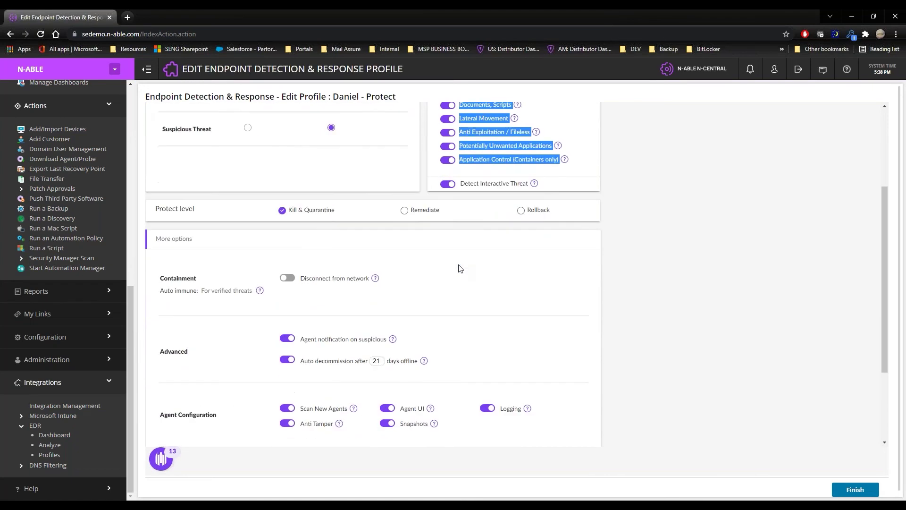
{"action": "scroll", "coordinate": [460, 268], "scroll_direction": "down", "scroll_amount": 1}
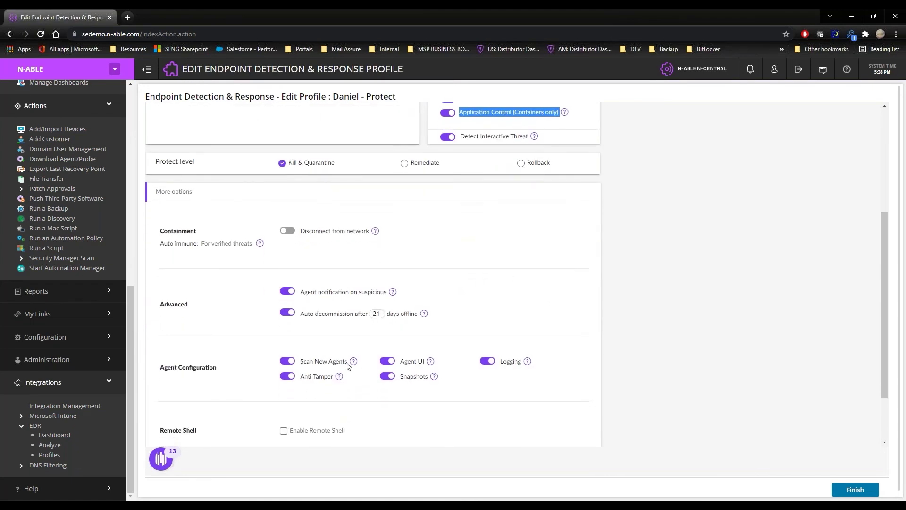
{"action": "left_click_drag", "start_coordinate": [305, 376], "coordinate": [331, 379]}
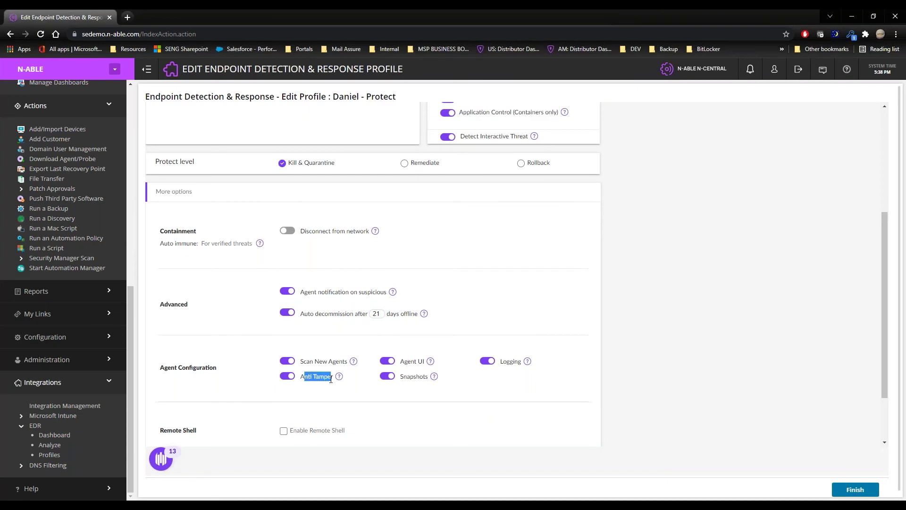
{"action": "scroll", "coordinate": [331, 379], "scroll_direction": "up", "scroll_amount": 4}
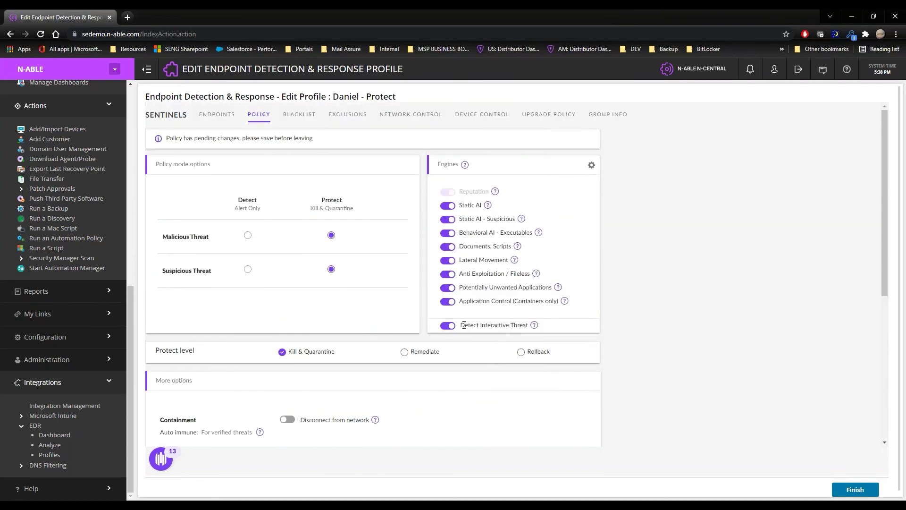
{"action": "left_click_drag", "start_coordinate": [464, 325], "coordinate": [523, 326]}
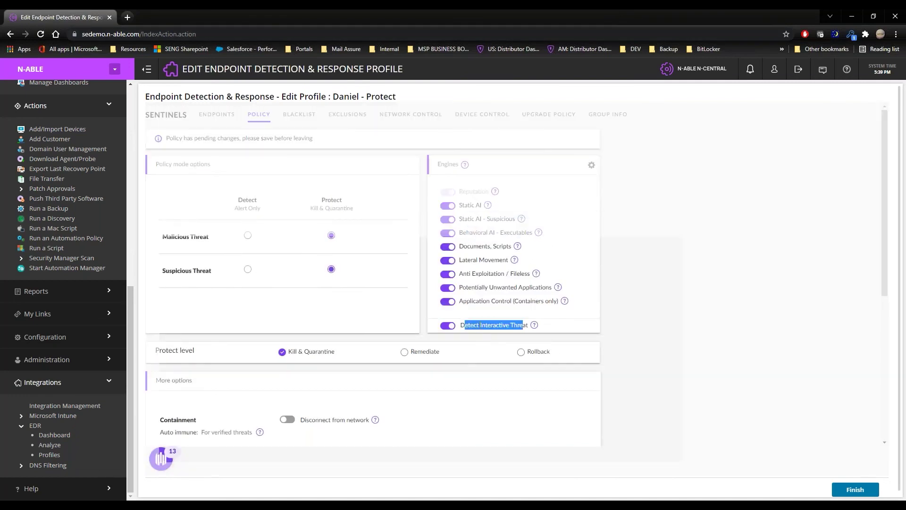
{"action": "left_click_drag", "start_coordinate": [465, 325], "coordinate": [527, 327]}
{"action": "left_click", "coordinate": [489, 255]}
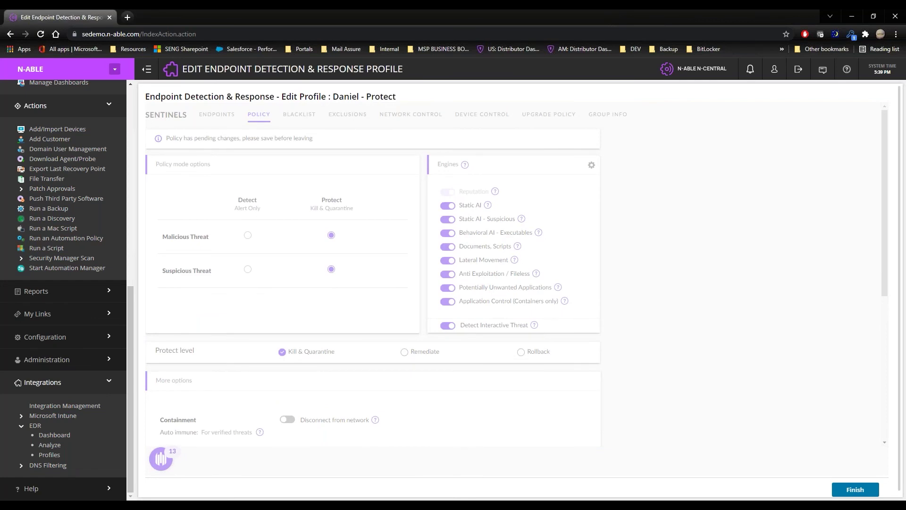
Raise the policy's protect level to Remediate and on to Rollback, and look over the remaining policy options
{"action": "left_click", "coordinate": [411, 354]}
{"action": "left_click", "coordinate": [520, 351]}
{"action": "scroll", "coordinate": [533, 408], "scroll_direction": "down", "scroll_amount": 4}
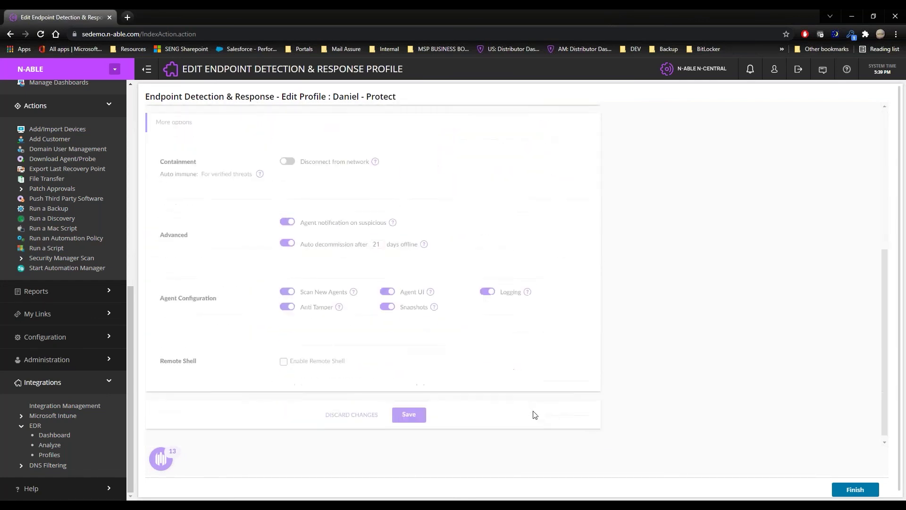
{"action": "scroll", "coordinate": [531, 415], "scroll_direction": "down", "scroll_amount": 2}
{"action": "scroll", "coordinate": [530, 387], "scroll_direction": "up", "scroll_amount": 6}
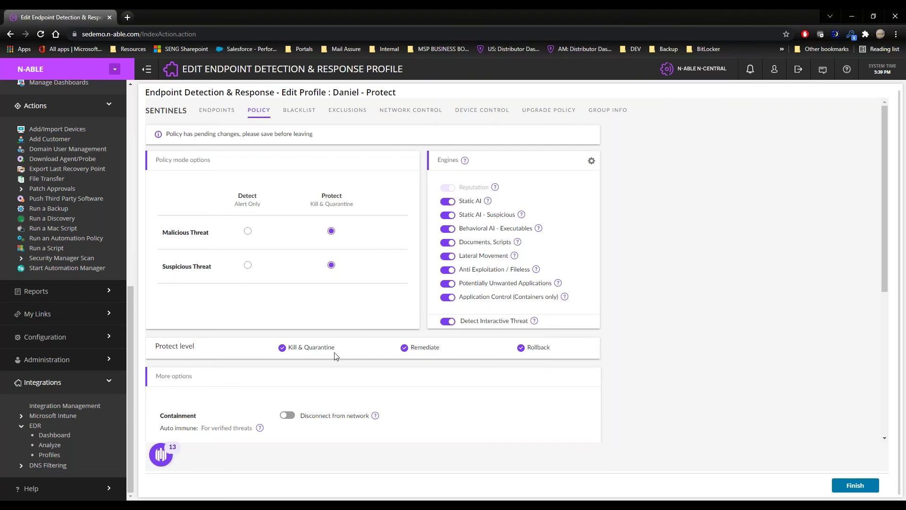
Cycle the protect level through Kill & Quarantine, Remediate and Rollback to compare them, ending on Rollback
{"action": "left_click", "coordinate": [282, 347]}
{"action": "left_click", "coordinate": [404, 349]}
{"action": "left_click", "coordinate": [521, 349]}
{"action": "left_click", "coordinate": [520, 348]}
{"action": "key", "text": "space"}
{"action": "left_click", "coordinate": [428, 348]}
{"action": "left_click", "coordinate": [305, 349]}
{"action": "left_click", "coordinate": [520, 347]}
{"action": "left_click", "coordinate": [282, 349]}
{"action": "left_click", "coordinate": [404, 348]}
{"action": "left_click", "coordinate": [521, 348]}
{"action": "left_click", "coordinate": [430, 354]}
{"action": "left_click", "coordinate": [521, 349]}
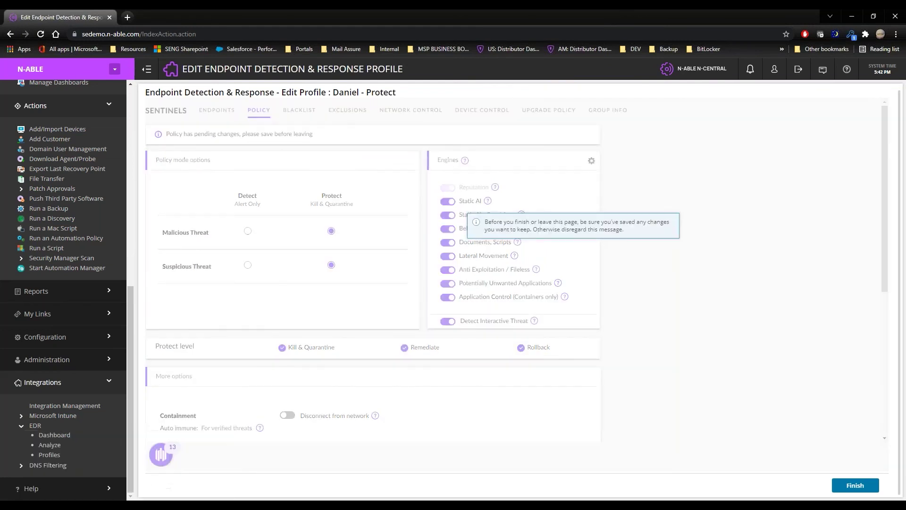
Open the N-able Partner Success Cookbook site in a new browser tab
{"action": "left_click", "coordinate": [128, 17]}
{"action": "type", "text": "cook"}
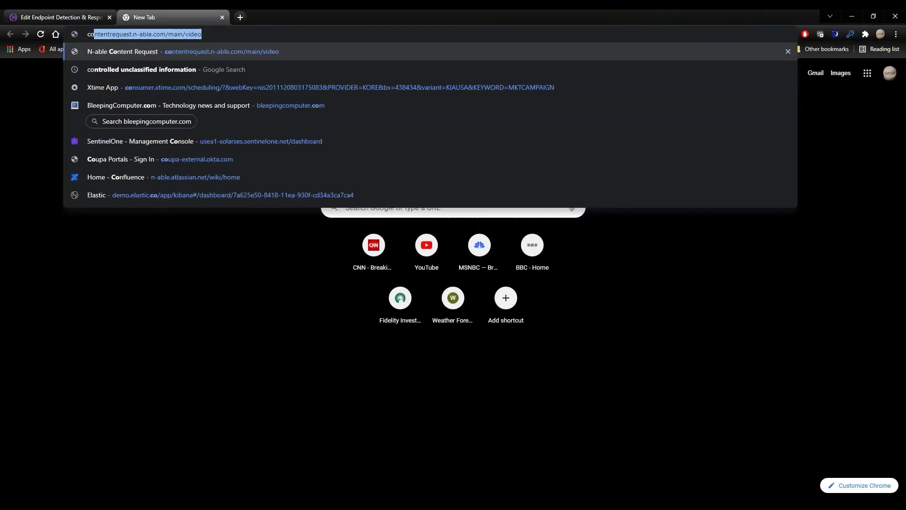
{"action": "key", "text": "Down"}
{"action": "key", "text": "Down"}
{"action": "key", "text": "Down"}
{"action": "key", "text": "Down"}
{"action": "key", "text": "Down"}
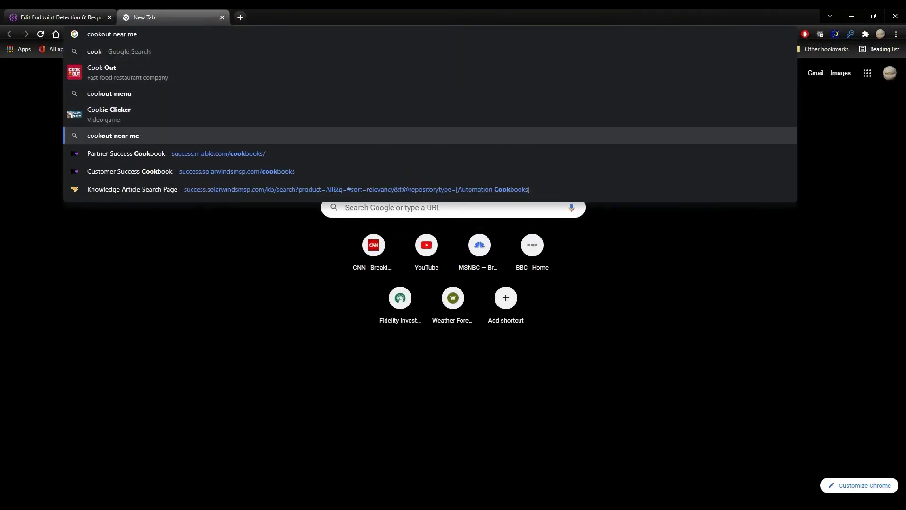
{"action": "key", "text": "Return"}
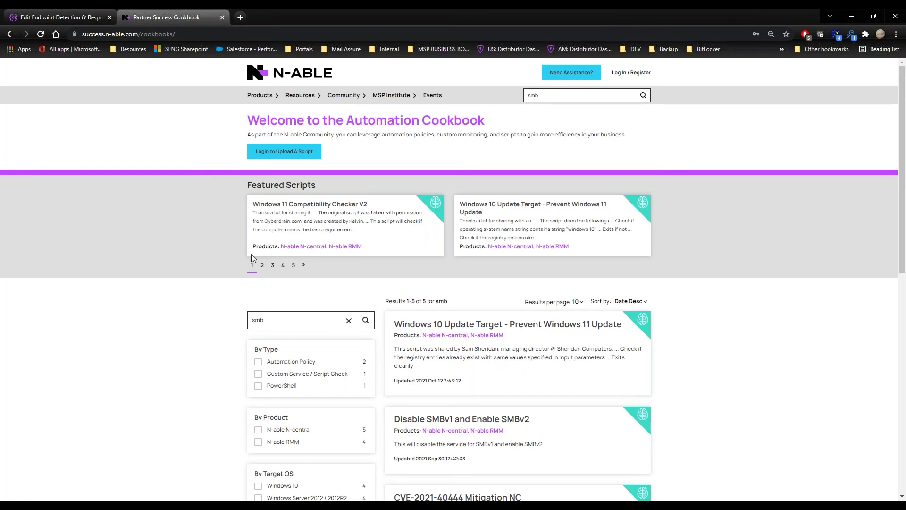
Search the Automation Cookbook scripts for "vss" and examine the VSS Snapshot Age Monitor N-central entry
{"action": "double_click", "coordinate": [284, 319]}
{"action": "type", "text": "vss"}
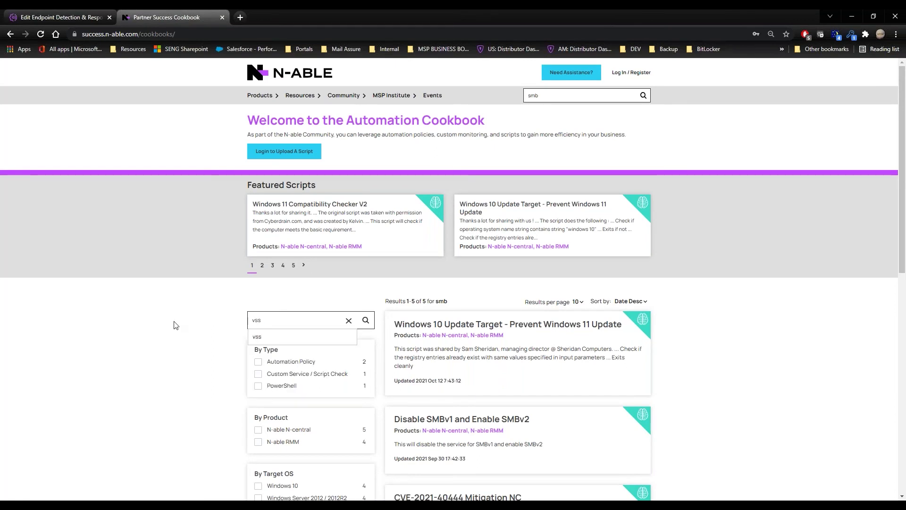
{"action": "key", "text": "Return"}
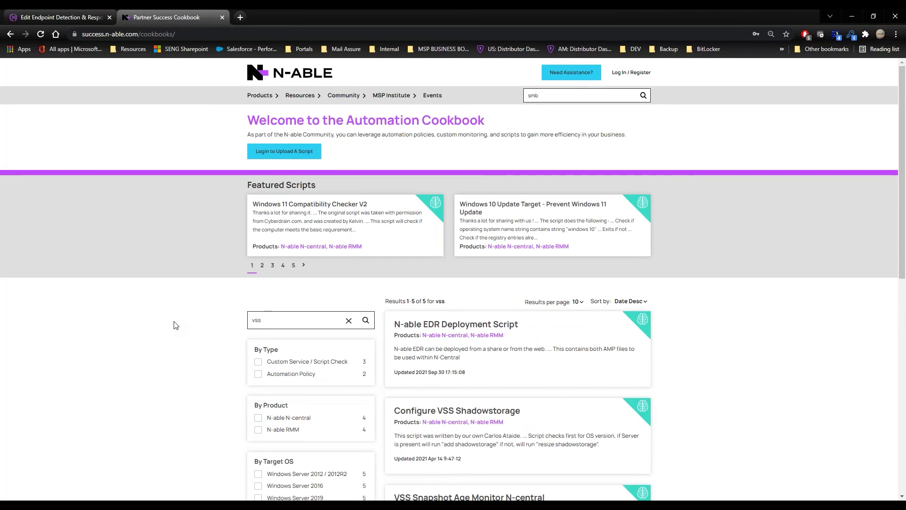
{"action": "scroll", "coordinate": [564, 361], "scroll_direction": "down", "scroll_amount": 3}
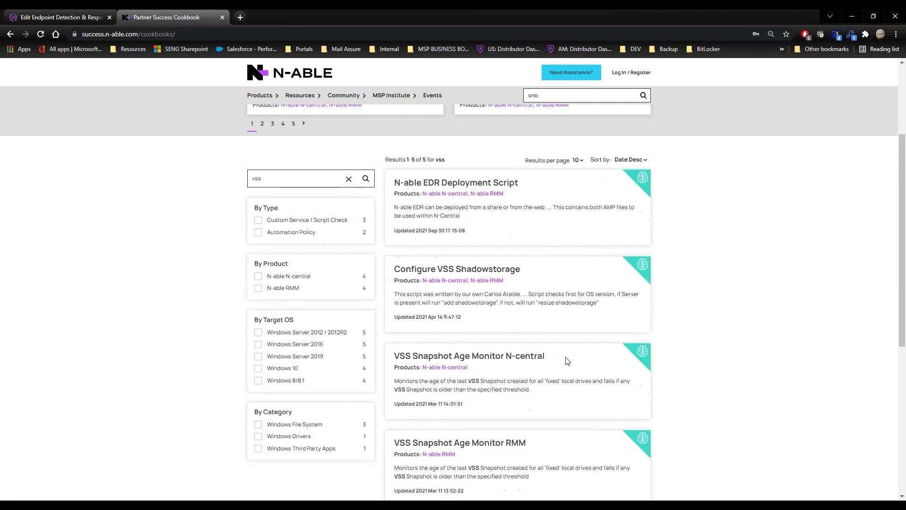
{"action": "scroll", "coordinate": [567, 360], "scroll_direction": "down", "scroll_amount": 2}
{"action": "left_click_drag", "start_coordinate": [448, 272], "coordinate": [388, 261]}
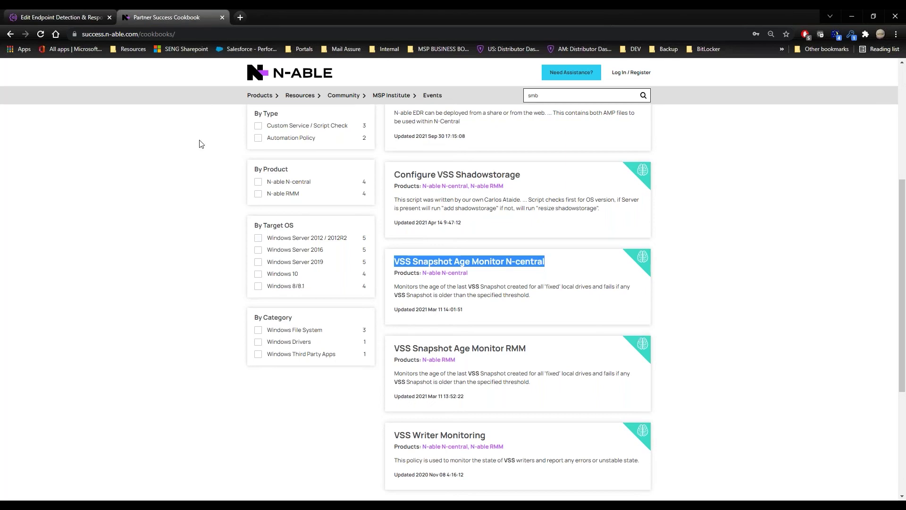
Return to the EDR profile's policy and enable Disconnect from network under Containment
{"action": "left_click", "coordinate": [42, 16]}
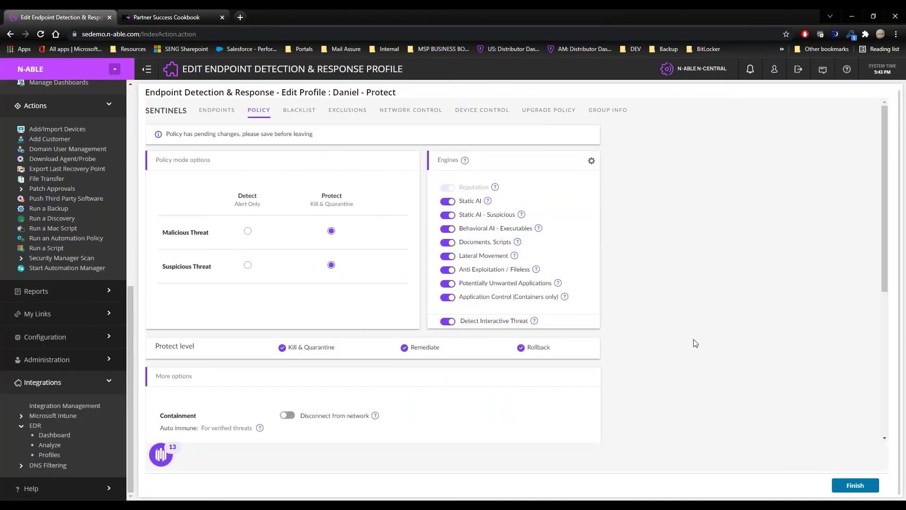
{"action": "scroll", "coordinate": [670, 312], "scroll_direction": "down", "scroll_amount": 1}
{"action": "scroll", "coordinate": [670, 312], "scroll_direction": "down", "scroll_amount": 2}
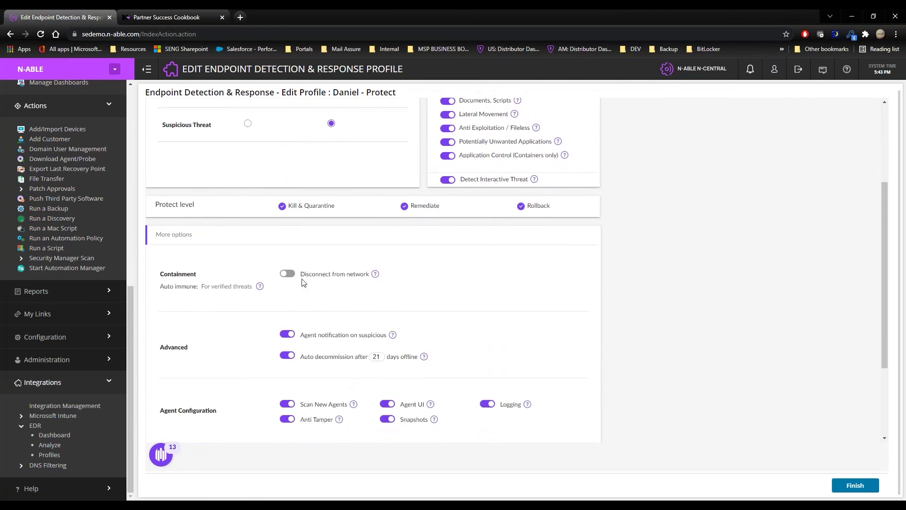
{"action": "left_click", "coordinate": [287, 273]}
{"action": "scroll", "coordinate": [293, 331], "scroll_direction": "up", "scroll_amount": 2}
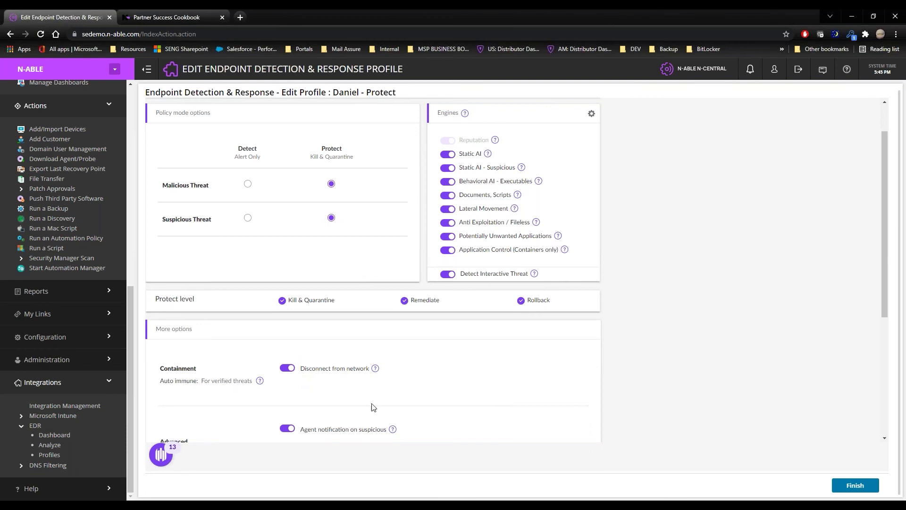
Start a Windows firewall rule named "test" with the Block action in the profile's network control
{"action": "scroll", "coordinate": [371, 405], "scroll_direction": "up", "scroll_amount": 1}
{"action": "scroll", "coordinate": [363, 409], "scroll_direction": "down", "scroll_amount": 1}
{"action": "scroll", "coordinate": [335, 376], "scroll_direction": "up", "scroll_amount": 1}
{"action": "scroll", "coordinate": [431, 389], "scroll_direction": "up", "scroll_amount": 1}
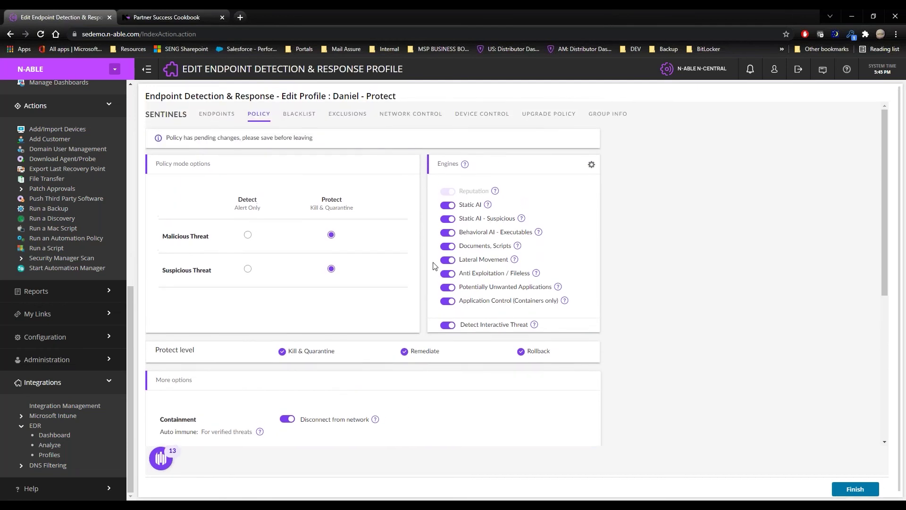
{"action": "left_click", "coordinate": [411, 114]}
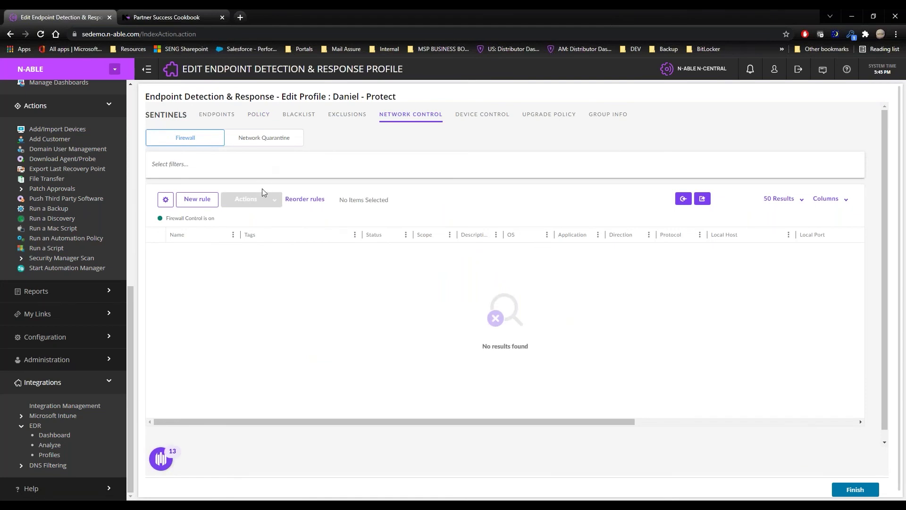
{"action": "left_click", "coordinate": [198, 200]}
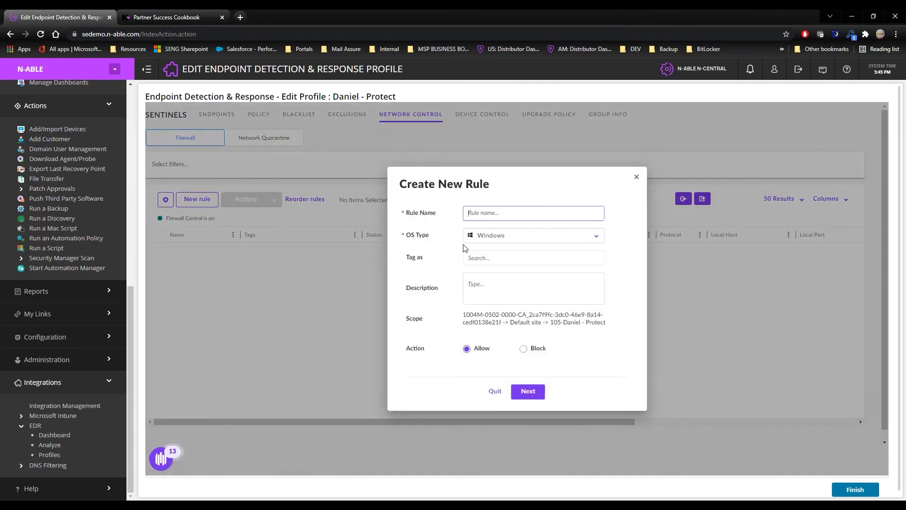
{"action": "type", "text": "test"}
{"action": "left_click", "coordinate": [524, 349]}
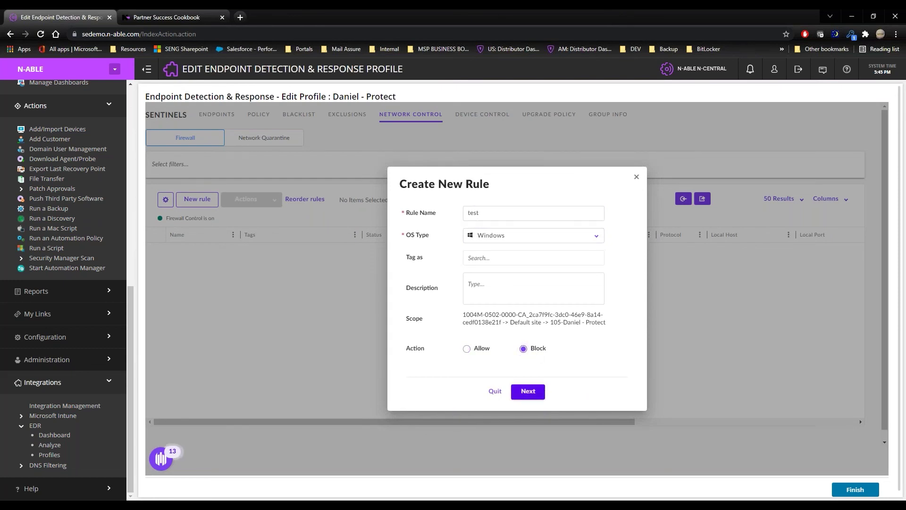
{"action": "left_click", "coordinate": [527, 391]}
Set the firewall rule's protocol to RDP and close the rule without saving it
{"action": "left_click", "coordinate": [507, 239]}
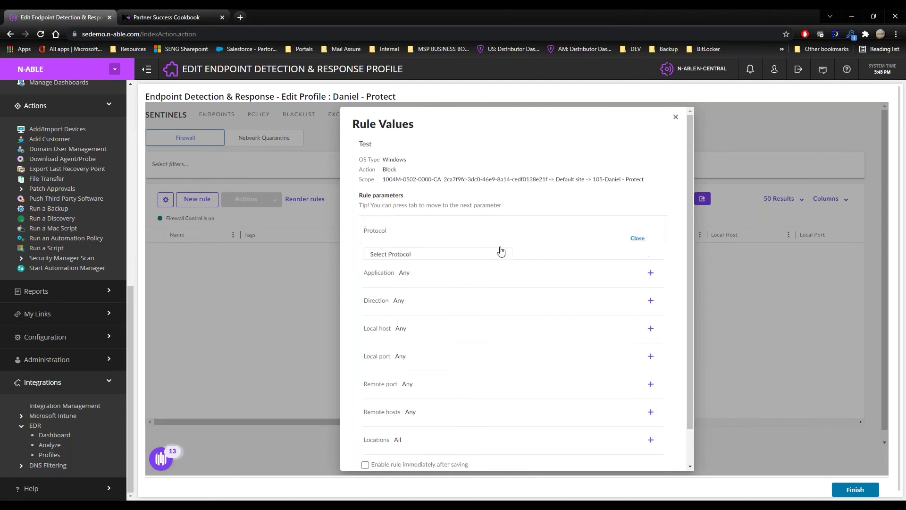
{"action": "left_click", "coordinate": [479, 263]}
{"action": "type", "text": "rdp"}
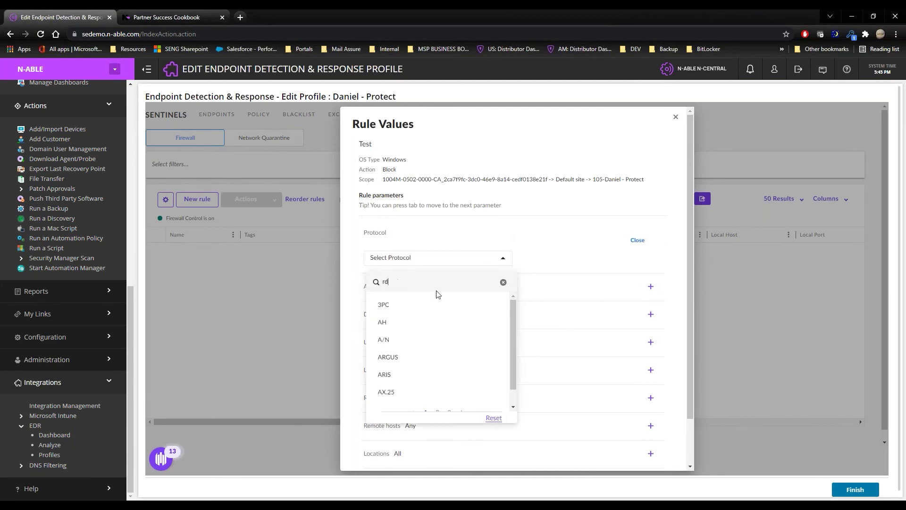
{"action": "left_click", "coordinate": [434, 305]}
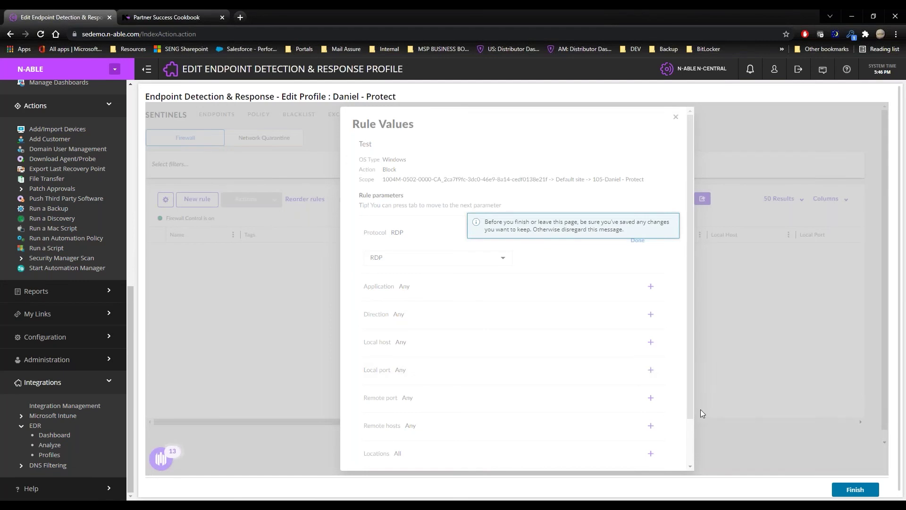
{"action": "scroll", "coordinate": [692, 406], "scroll_direction": "down", "scroll_amount": 1}
{"action": "scroll", "coordinate": [695, 406], "scroll_direction": "up", "scroll_amount": 1}
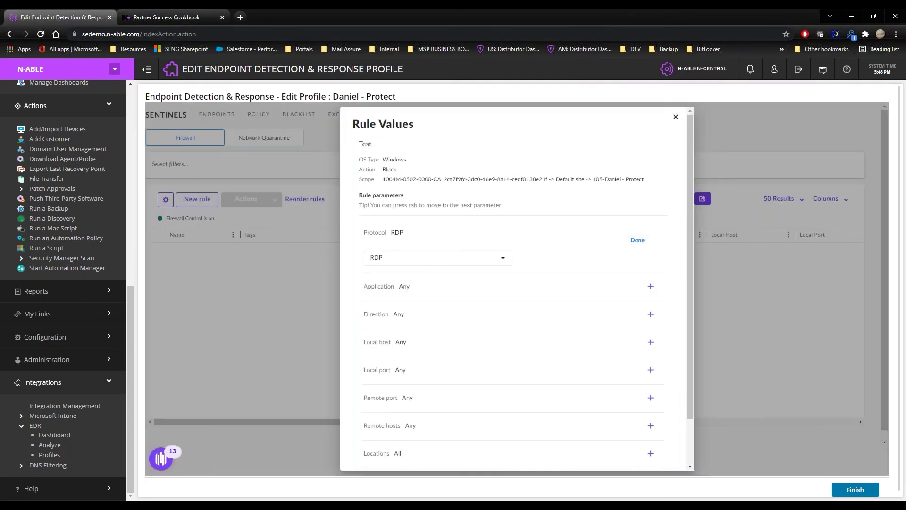
{"action": "left_click", "coordinate": [675, 117]}
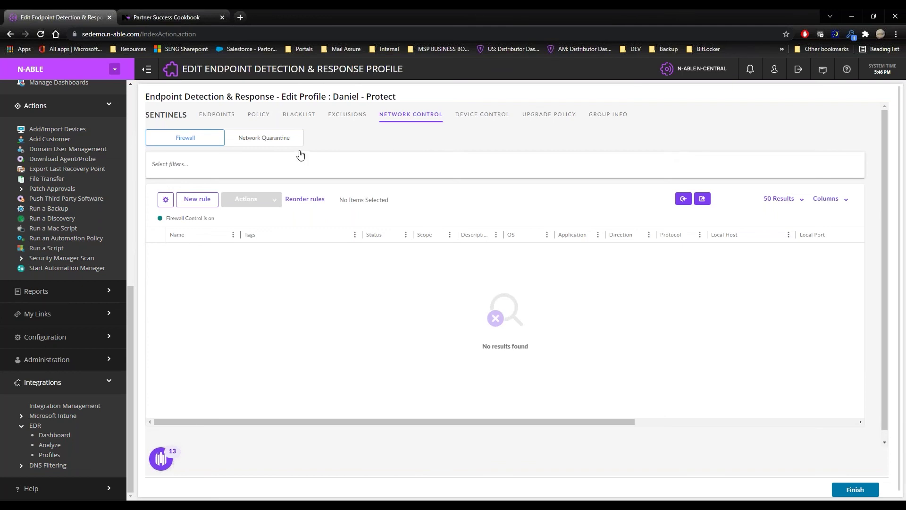
Start a Windows network quarantine rule named "test" with the Allow action
{"action": "left_click", "coordinate": [292, 137]}
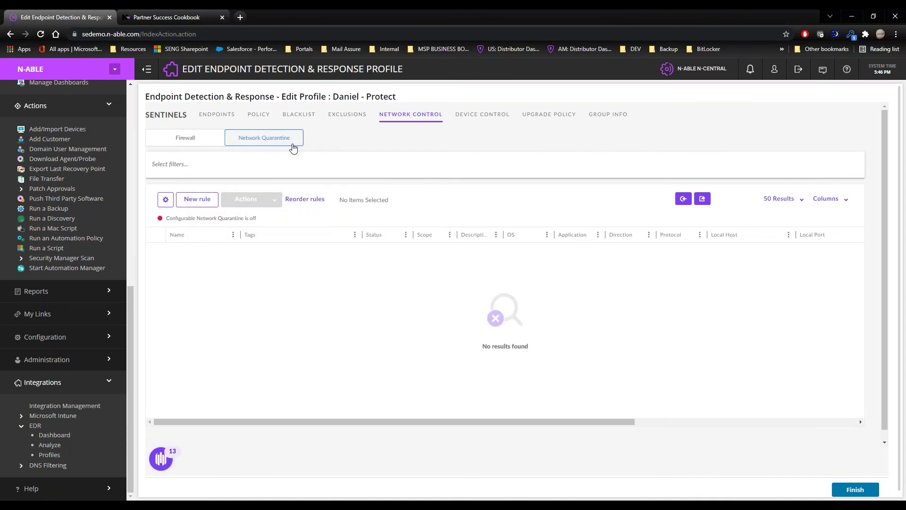
{"action": "left_click", "coordinate": [195, 199]}
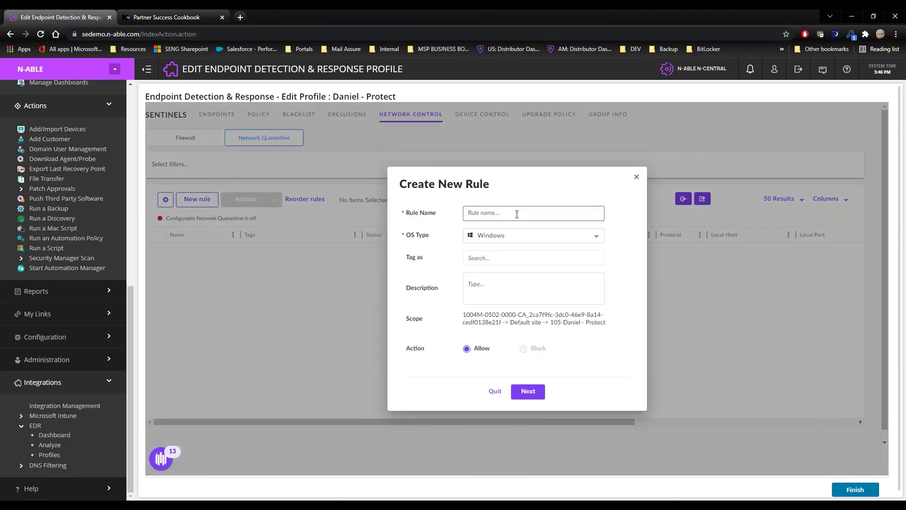
{"action": "type", "text": "test"}
{"action": "left_click", "coordinate": [532, 393]}
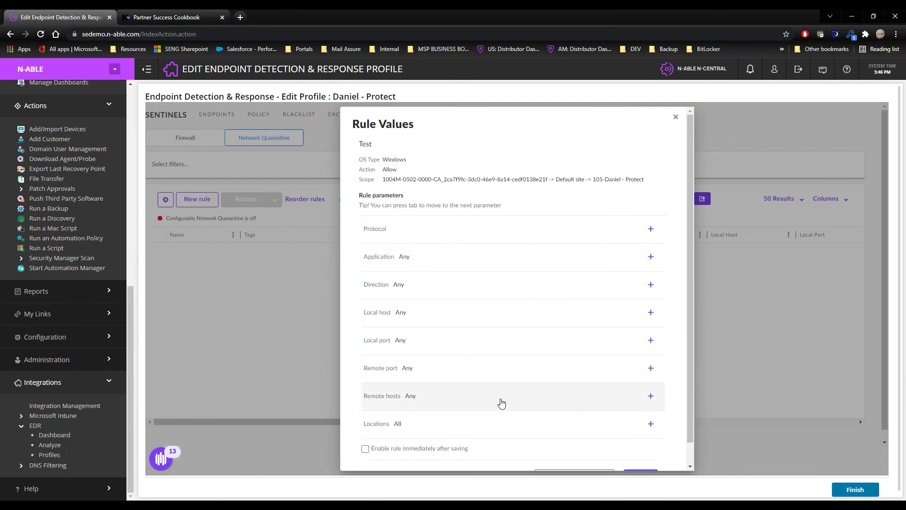
Enter 192.168.1.25 as the quarantine rule's remote host address and quit the rule without saving
{"action": "scroll", "coordinate": [502, 401], "scroll_direction": "down", "scroll_amount": 1}
{"action": "left_click", "coordinate": [481, 377]}
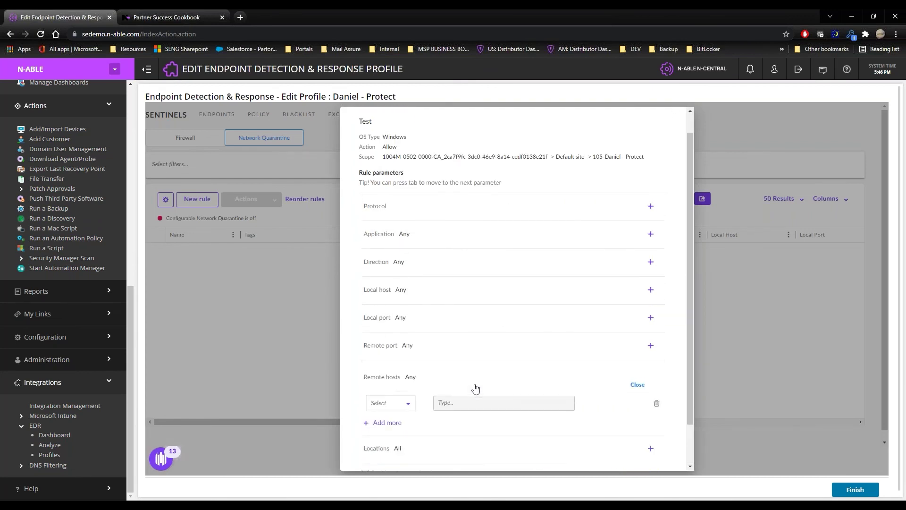
{"action": "scroll", "coordinate": [476, 388], "scroll_direction": "down", "scroll_amount": 2}
{"action": "left_click", "coordinate": [409, 363]}
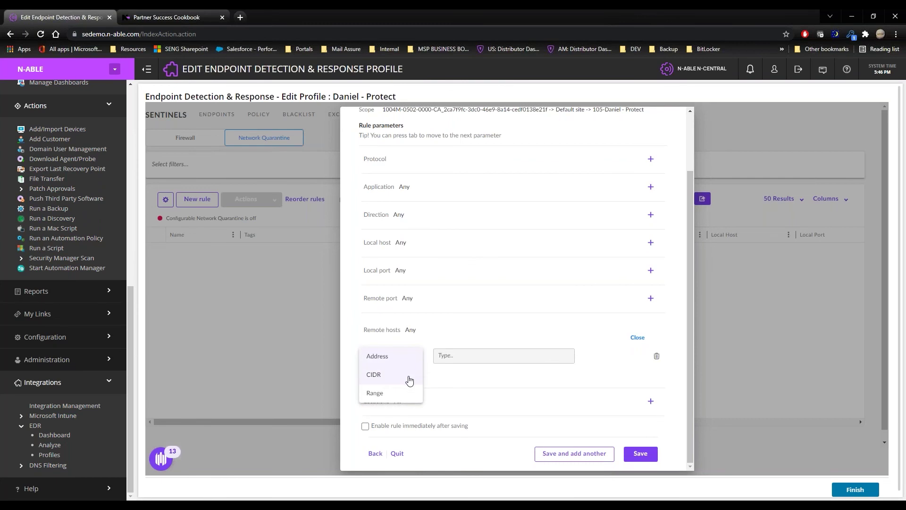
{"action": "left_click", "coordinate": [399, 360]}
{"action": "left_click", "coordinate": [457, 356]}
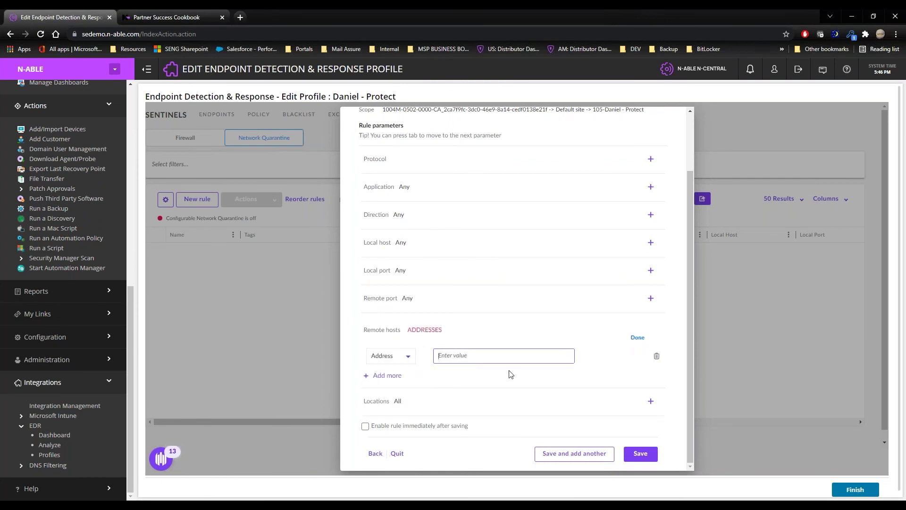
{"action": "type", "text": "192.168.1.25"}
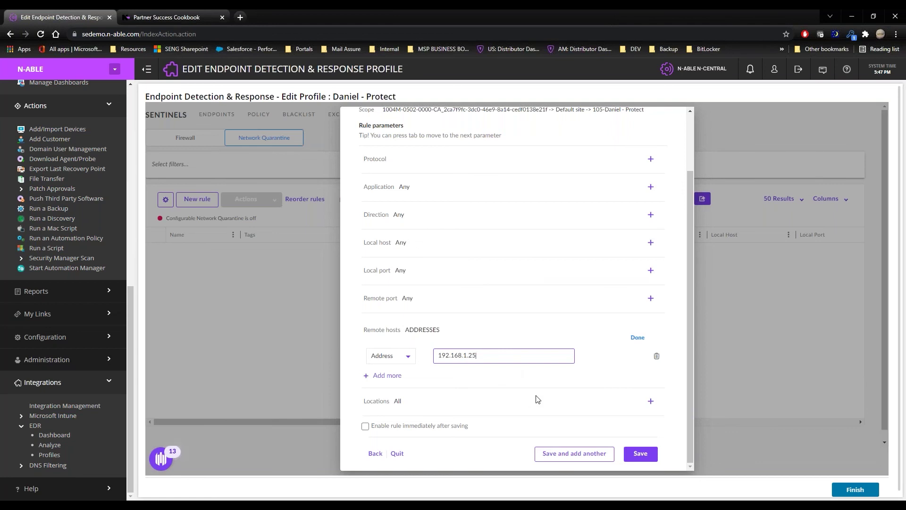
{"action": "left_click", "coordinate": [587, 494]}
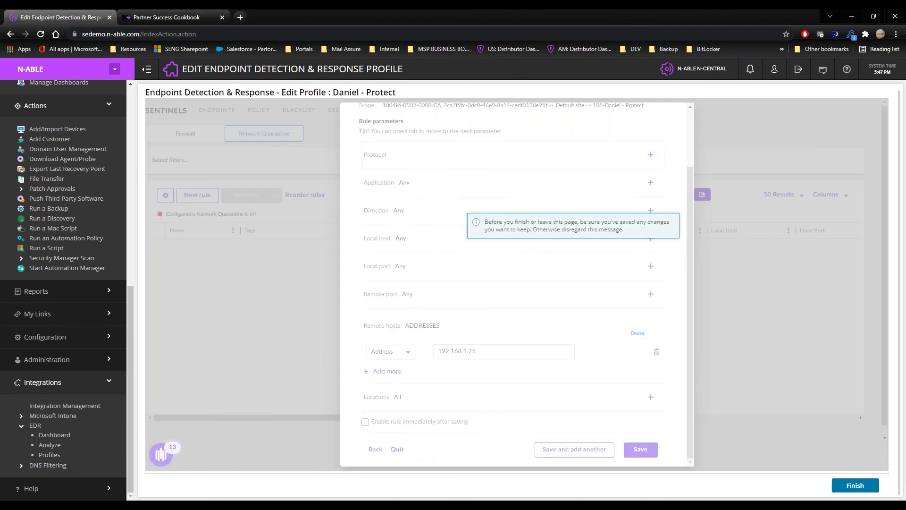
{"action": "left_click", "coordinate": [402, 453]}
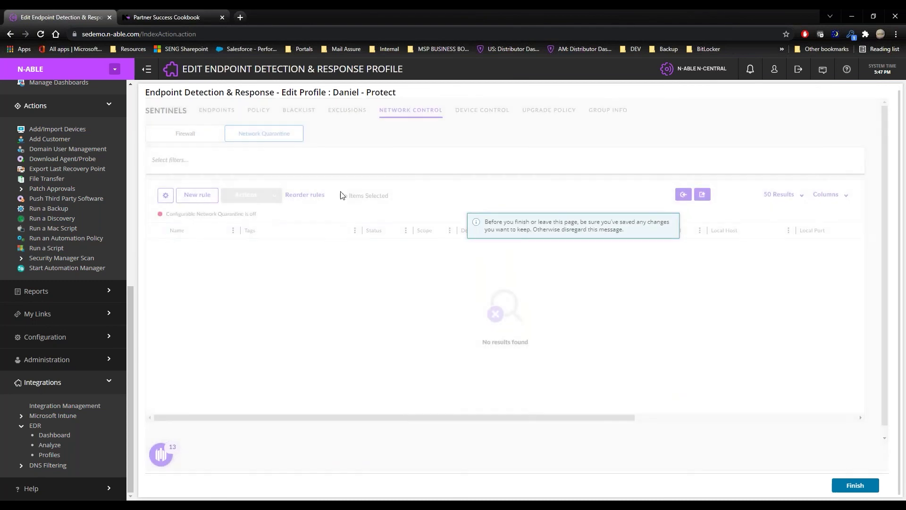
Start a device control rule named "Bluetooth 3.1" with interface Bluetooth, rule type Bluetooth Version and action Block
{"action": "left_click", "coordinate": [470, 122]}
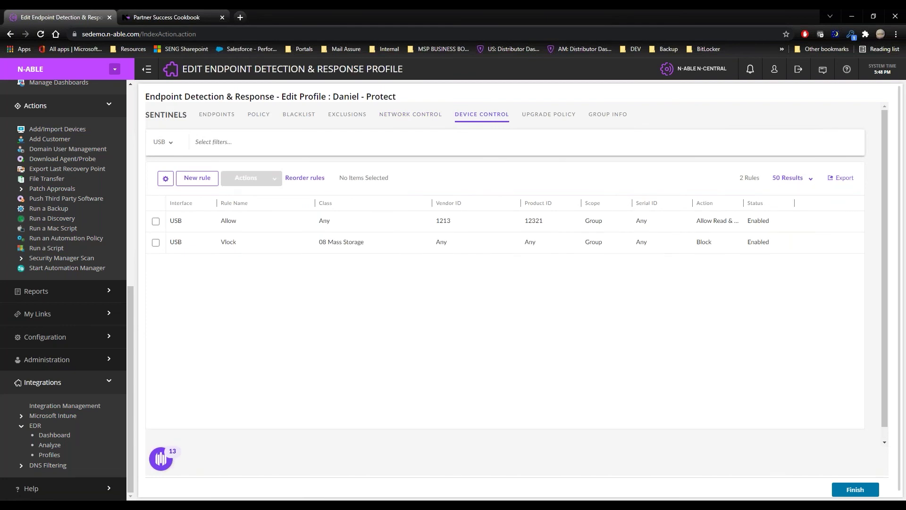
{"action": "left_click", "coordinate": [197, 178]}
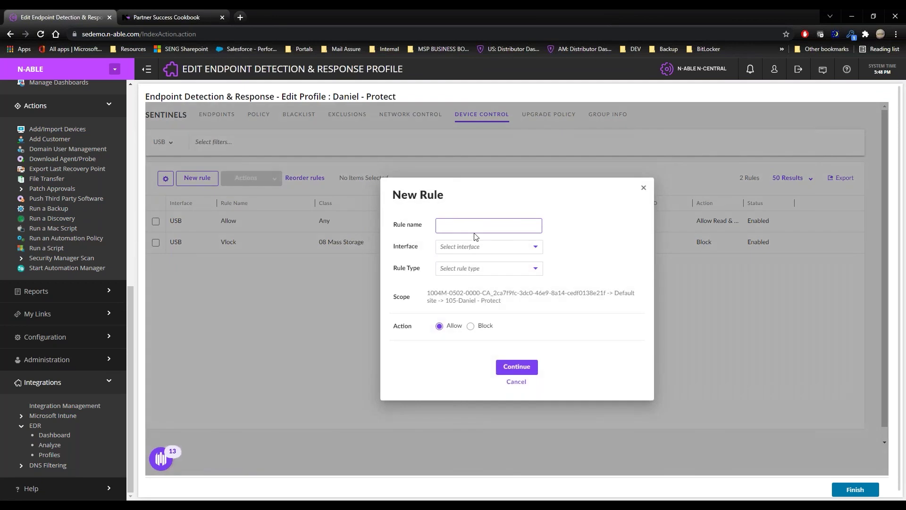
{"action": "type", "text": "Bluetooth 3.1"}
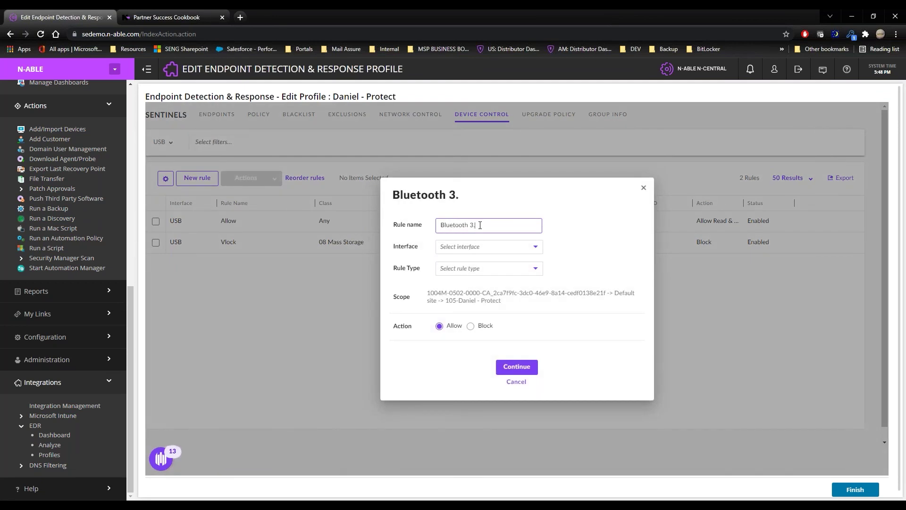
{"action": "left_click", "coordinate": [495, 254]}
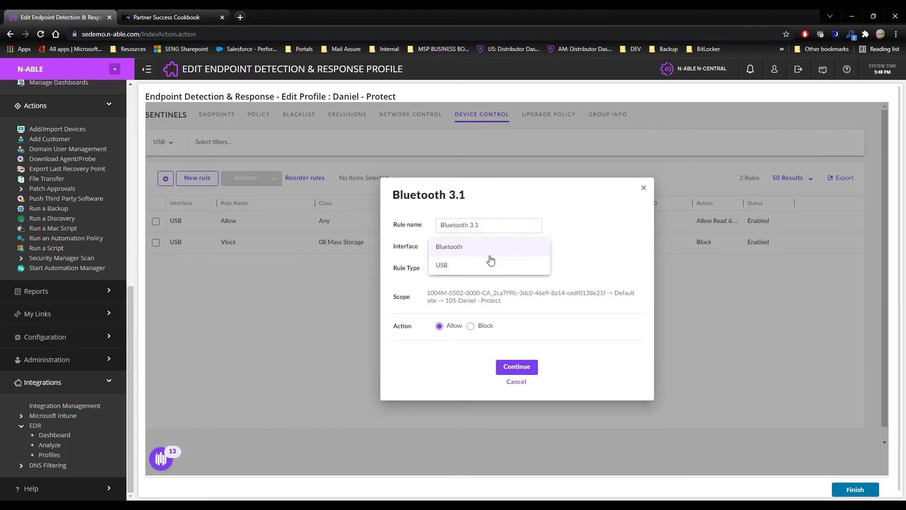
{"action": "left_click", "coordinate": [460, 249]}
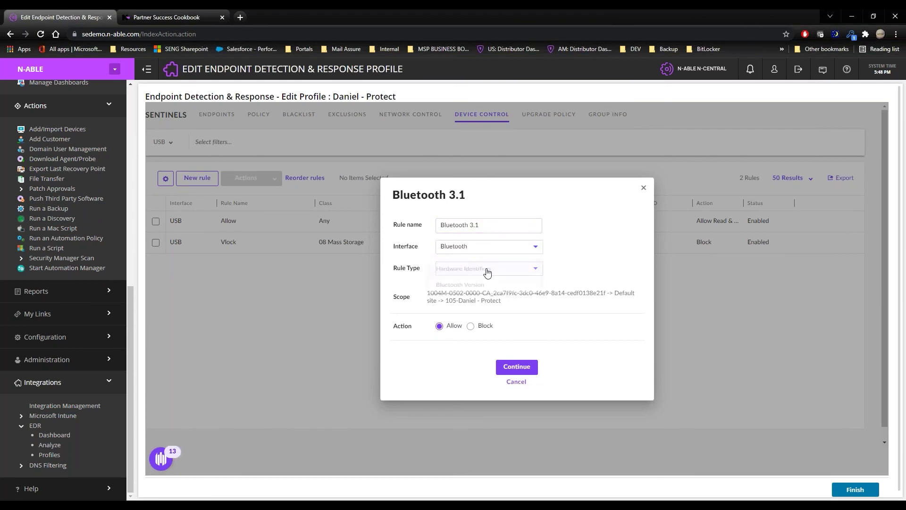
{"action": "left_click", "coordinate": [483, 272]}
{"action": "left_click", "coordinate": [477, 288]}
{"action": "left_click", "coordinate": [470, 326]}
{"action": "left_click", "coordinate": [517, 366]}
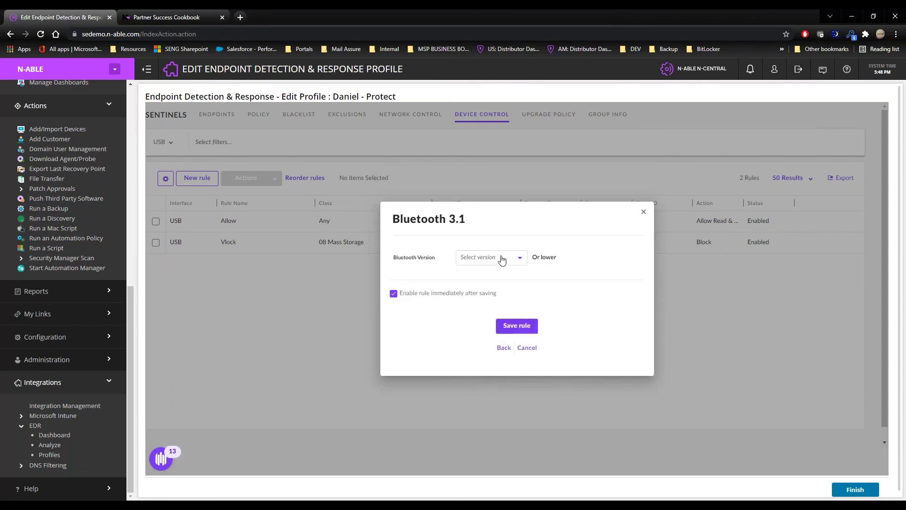
Try 3.0 + HS as the rule's Bluetooth version and change it to 4.1 or lower
{"action": "left_click", "coordinate": [501, 259]}
{"action": "left_click", "coordinate": [475, 349]}
{"action": "left_click", "coordinate": [501, 263]}
{"action": "scroll", "coordinate": [478, 315], "scroll_direction": "down", "scroll_amount": 2}
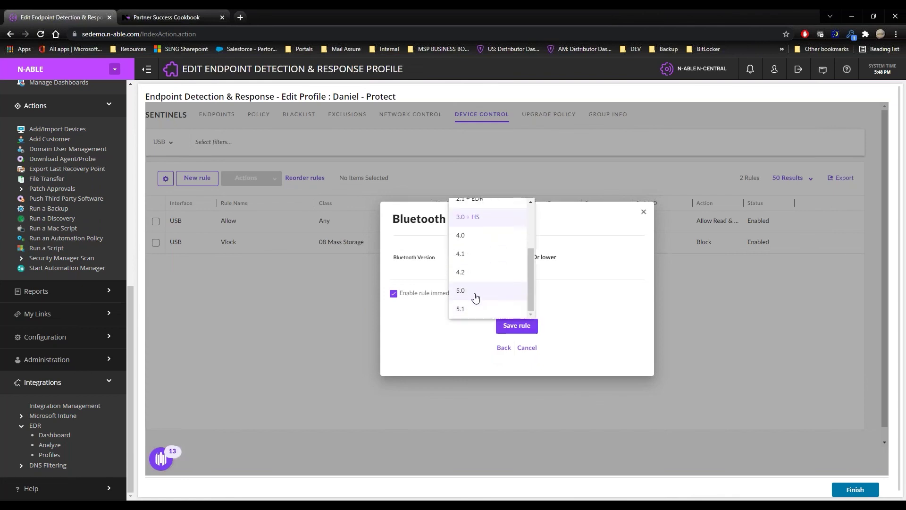
{"action": "left_click", "coordinate": [484, 263]}
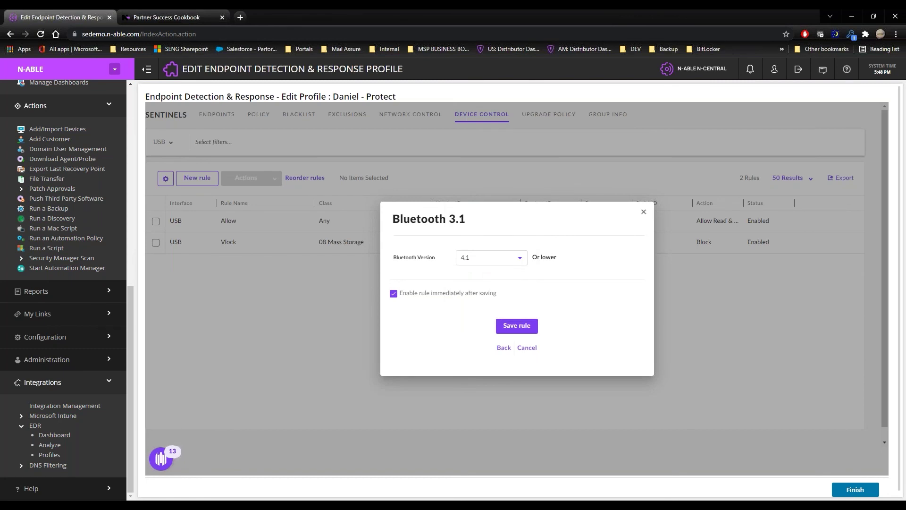
Go back and change the Bluetooth rule's type to Hardware Identifiers, continuing to its identifier settings
{"action": "left_click", "coordinate": [503, 348]}
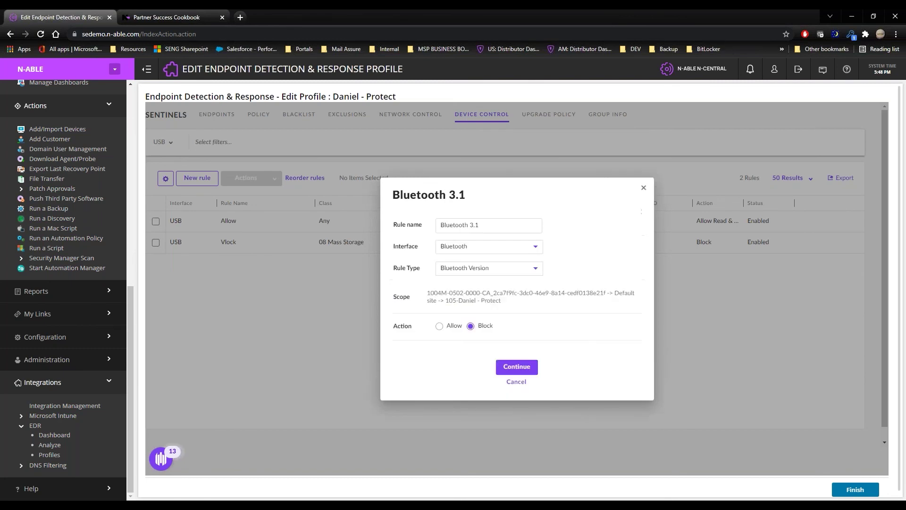
{"action": "left_click", "coordinate": [483, 267]}
{"action": "left_click", "coordinate": [486, 249]}
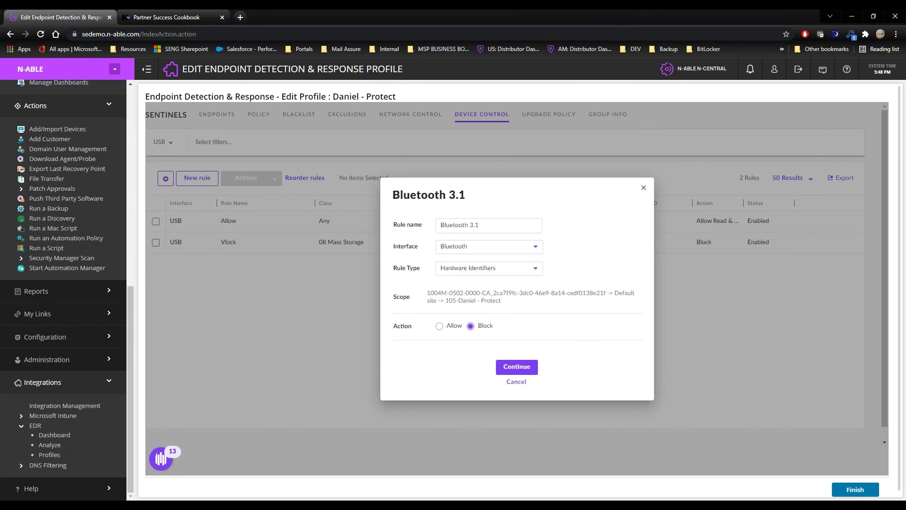
{"action": "left_click", "coordinate": [509, 366]}
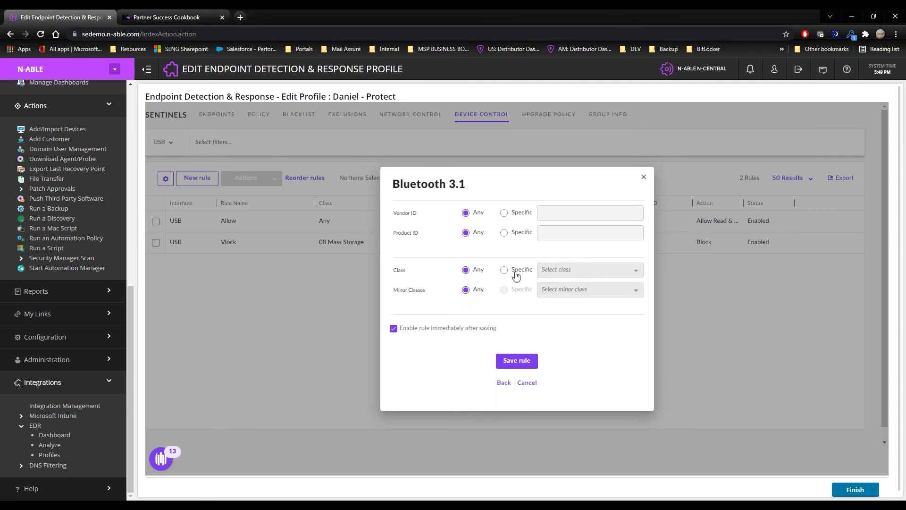
Switch the rule to a specific class, examine the available Bluetooth device classes, and discard the rule unsaved
{"action": "left_click", "coordinate": [504, 269]}
{"action": "left_click", "coordinate": [559, 269]}
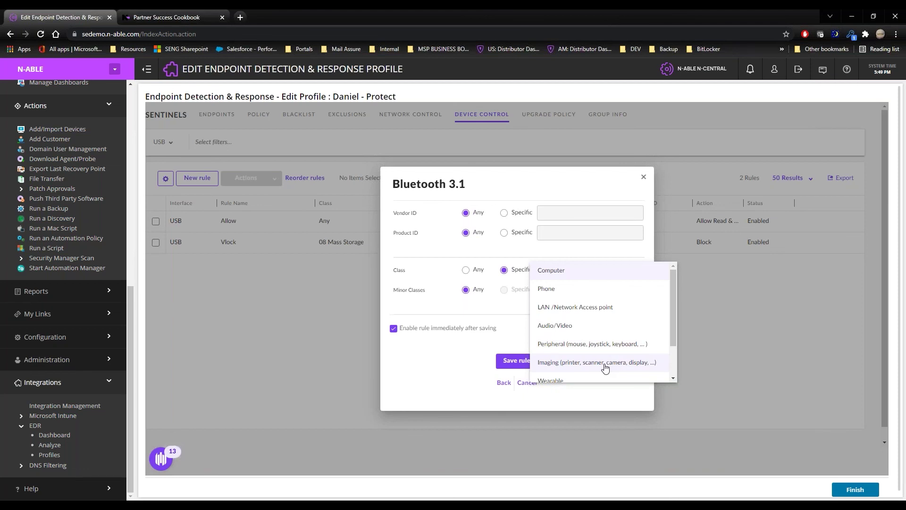
{"action": "scroll", "coordinate": [606, 365], "scroll_direction": "down", "scroll_amount": 1}
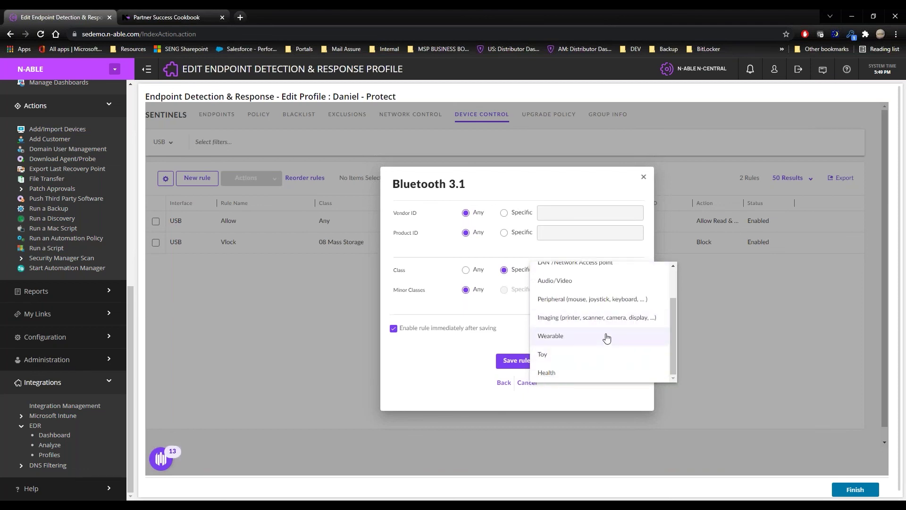
{"action": "scroll", "coordinate": [594, 350], "scroll_direction": "down", "scroll_amount": 1}
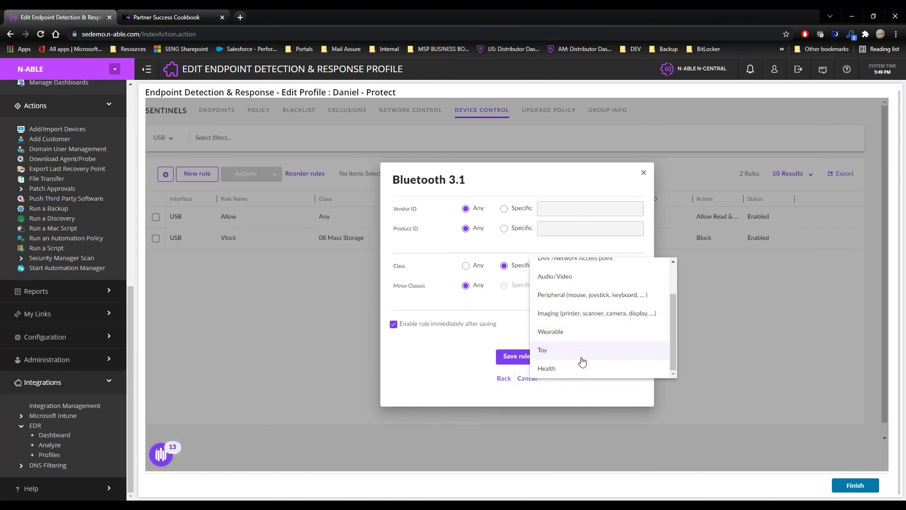
{"action": "left_click", "coordinate": [582, 361]}
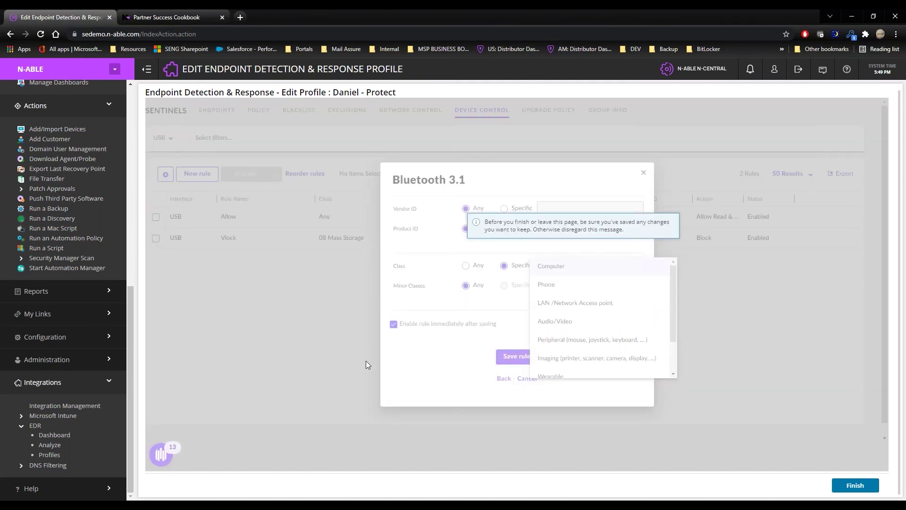
{"action": "left_click", "coordinate": [357, 377]}
{"action": "left_click", "coordinate": [643, 174]}
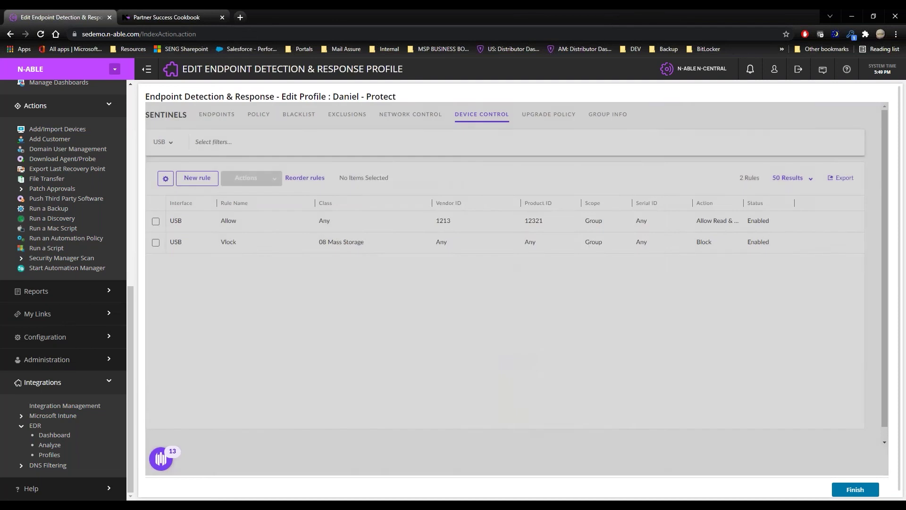
Start a device control rule named "test" with interface USB, rule type Class and action Block
{"action": "left_click", "coordinate": [207, 181]}
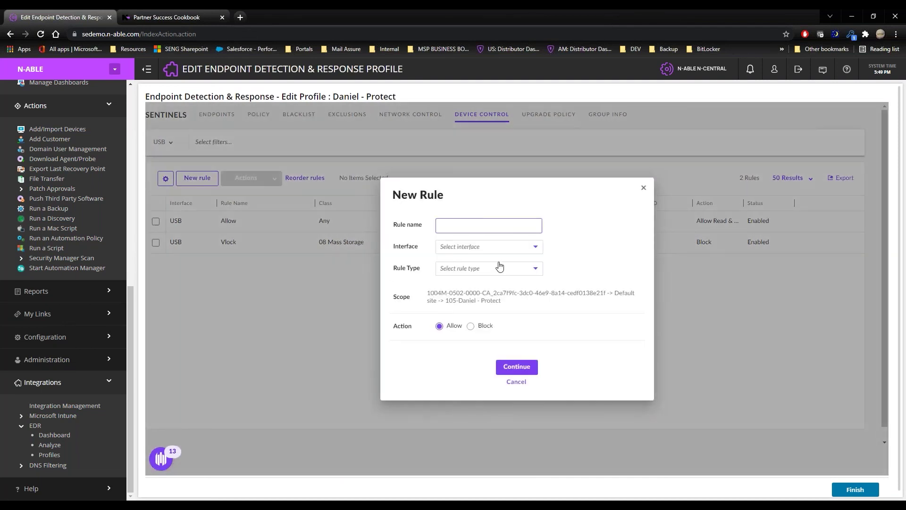
{"action": "left_click", "coordinate": [523, 228]}
{"action": "type", "text": "test"}
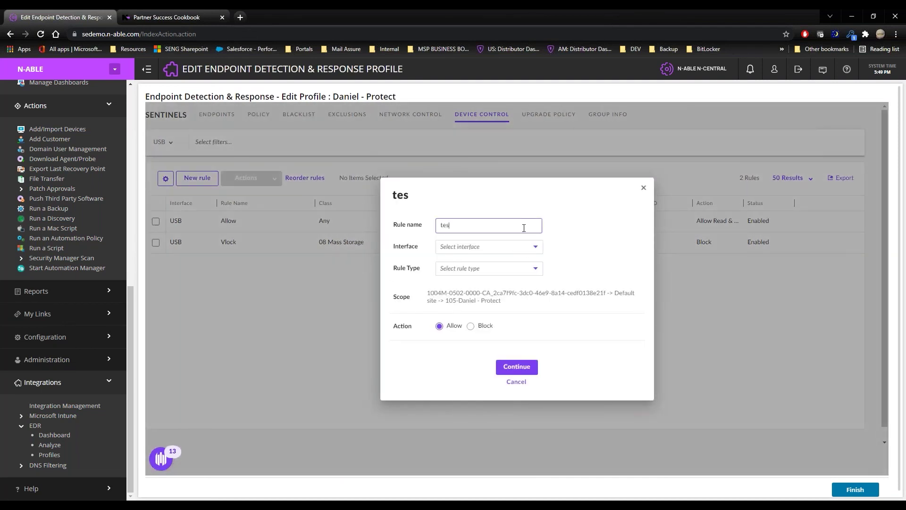
{"action": "left_click", "coordinate": [522, 248]}
{"action": "left_click", "coordinate": [465, 267]}
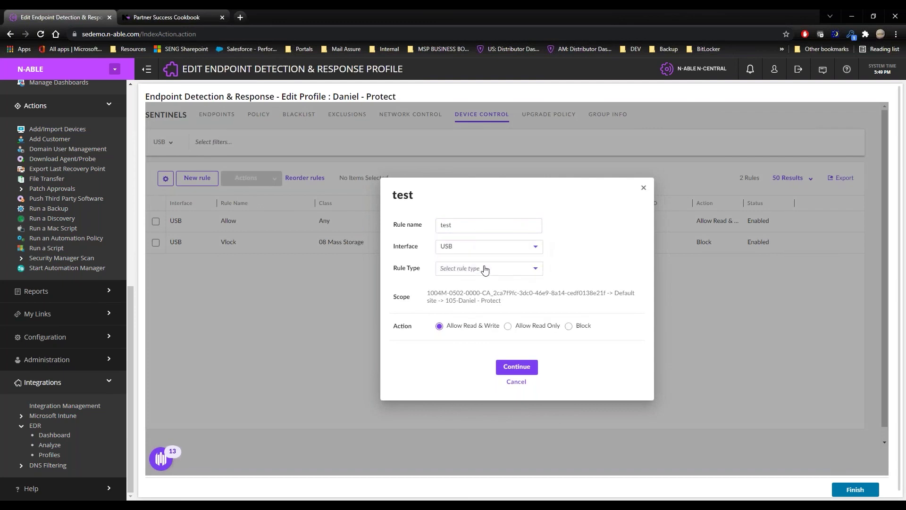
{"action": "left_click", "coordinate": [486, 274]}
{"action": "left_click", "coordinate": [456, 286]}
{"action": "left_click", "coordinate": [569, 326]}
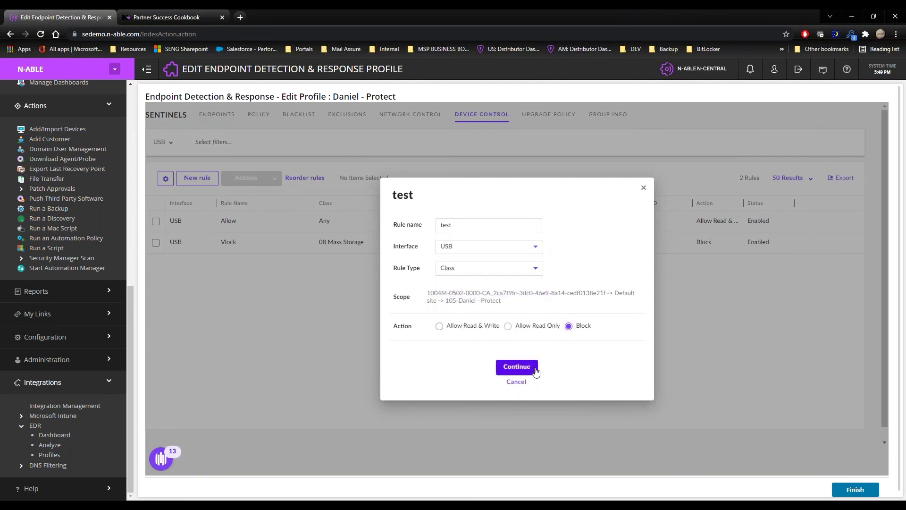
Continue to the test rule's class settings and choose class 08 Mass Storage
{"action": "left_click", "coordinate": [517, 366]}
{"action": "left_click", "coordinate": [500, 232]}
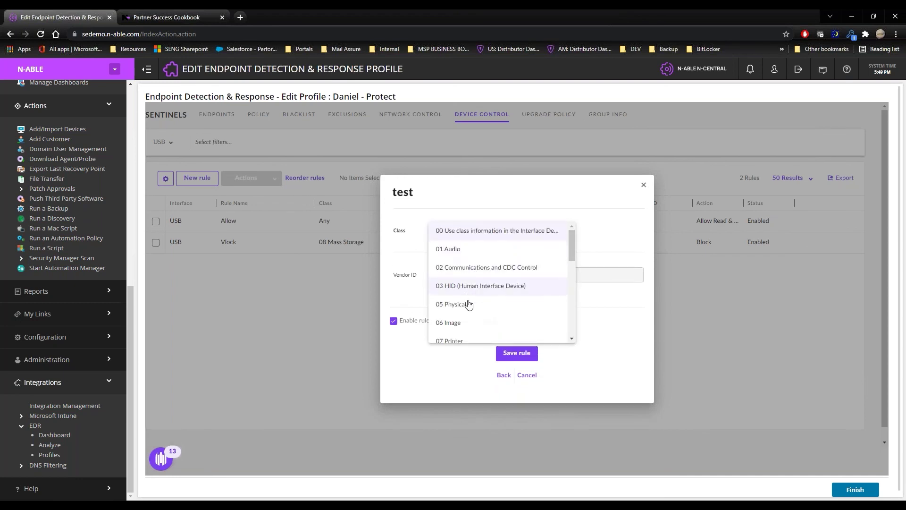
{"action": "scroll", "coordinate": [469, 298], "scroll_direction": "down", "scroll_amount": 1}
{"action": "left_click", "coordinate": [464, 313]}
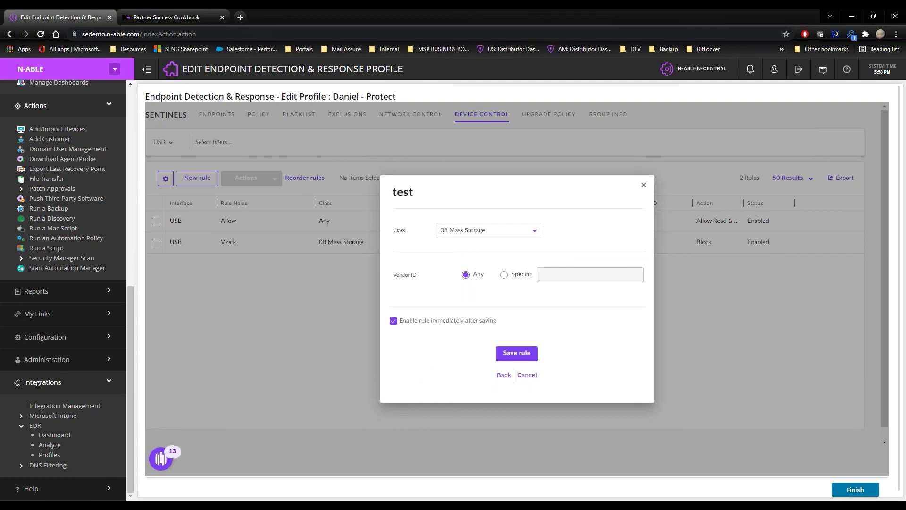
Go back and change the test rule's type to Serial ID, continuing to its class and serial settings
{"action": "left_click", "coordinate": [505, 378]}
{"action": "left_click", "coordinate": [474, 331]}
{"action": "left_click", "coordinate": [501, 270]}
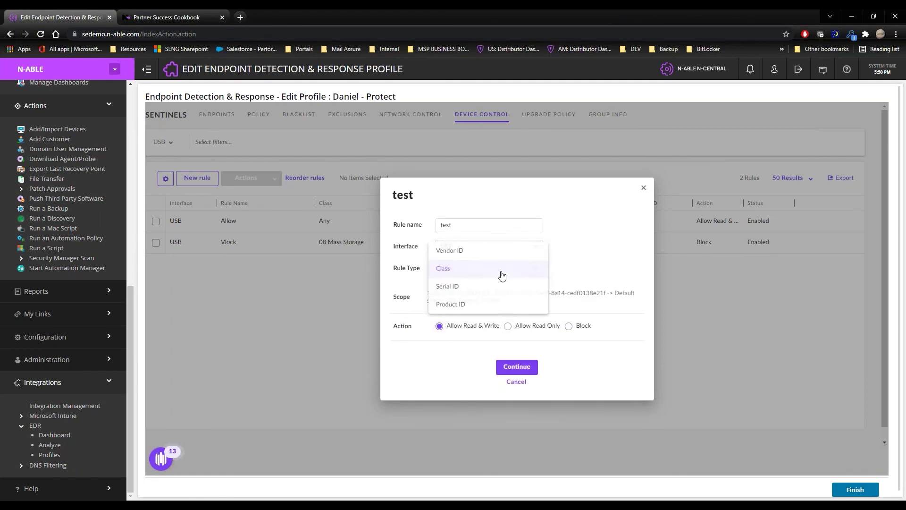
{"action": "left_click", "coordinate": [475, 292]}
{"action": "left_click", "coordinate": [517, 367]}
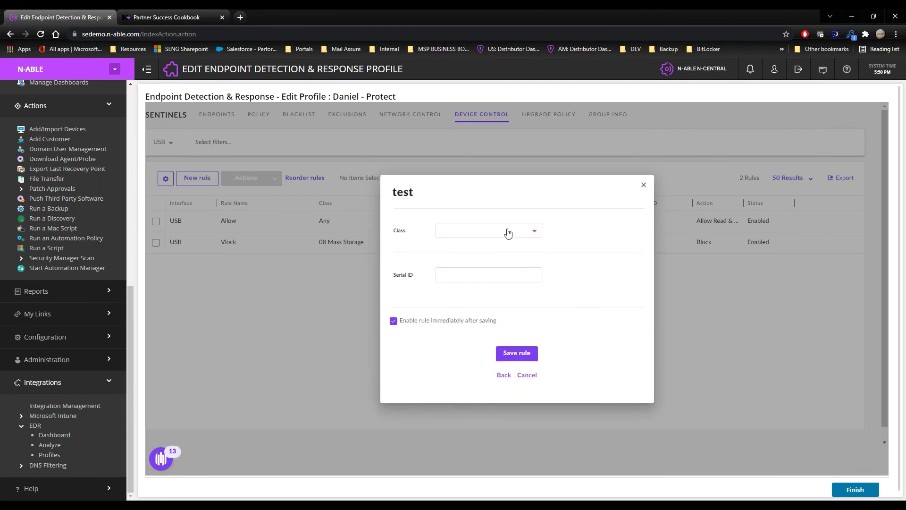
Choose 08 Mass Storage for the serial ID rule, enter a sample serial ID, and discard the rule unsaved
{"action": "left_click", "coordinate": [508, 232]}
{"action": "scroll", "coordinate": [494, 277], "scroll_direction": "down", "scroll_amount": 2}
{"action": "left_click", "coordinate": [463, 312]}
{"action": "left_click", "coordinate": [488, 275]}
{"action": "type", "text": "1865216814"}
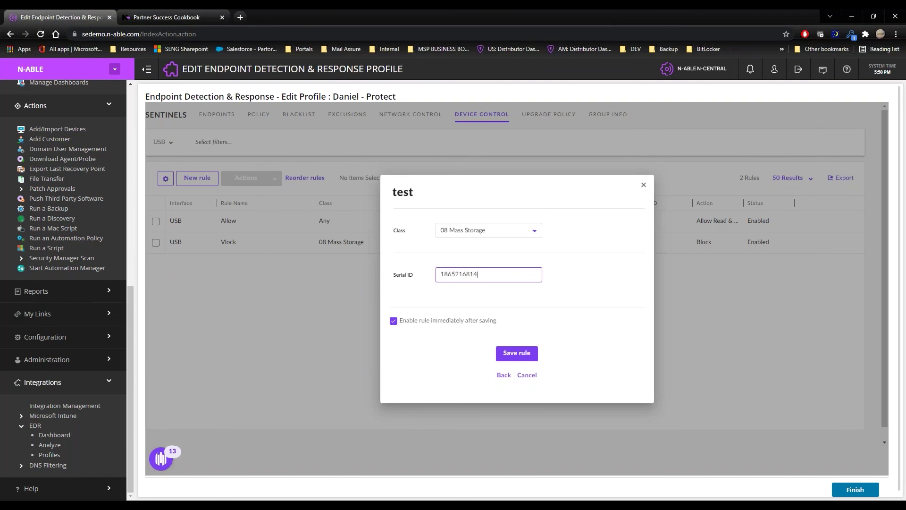
{"action": "type", "text": "65181351865168"}
{"action": "left_click", "coordinate": [524, 379]}
{"action": "left_click", "coordinate": [549, 118]}
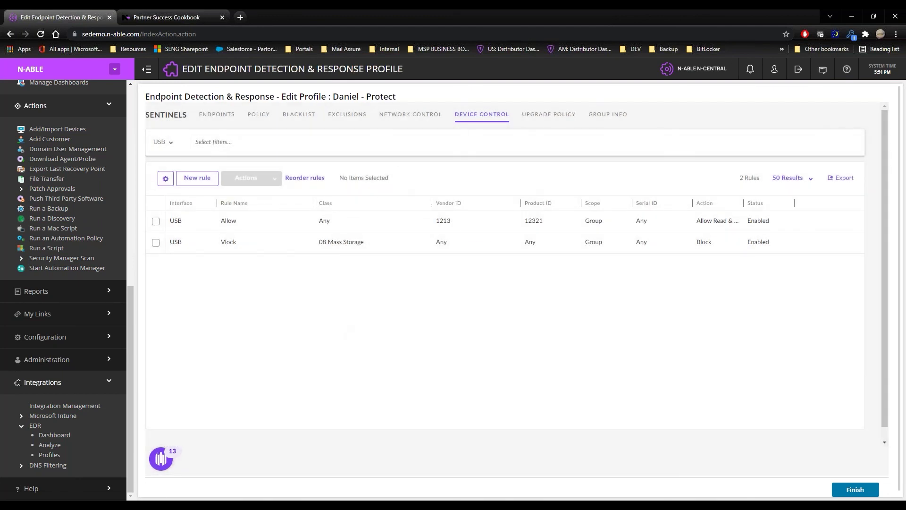
View the EDR threats list, then check the Manage - EDR dashboards and the EDR status details for device SLS-0059
{"action": "left_click", "coordinate": [64, 445]}
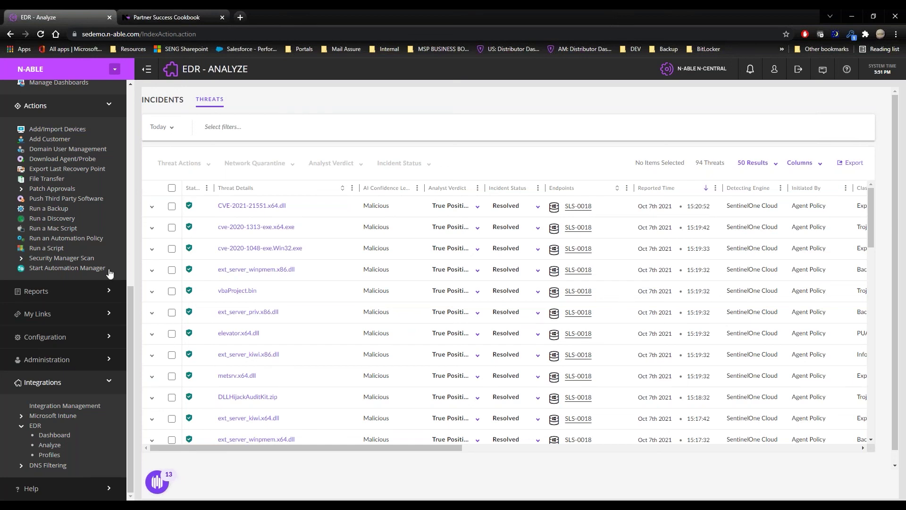
{"action": "scroll", "coordinate": [61, 188], "scroll_direction": "up", "scroll_amount": 10}
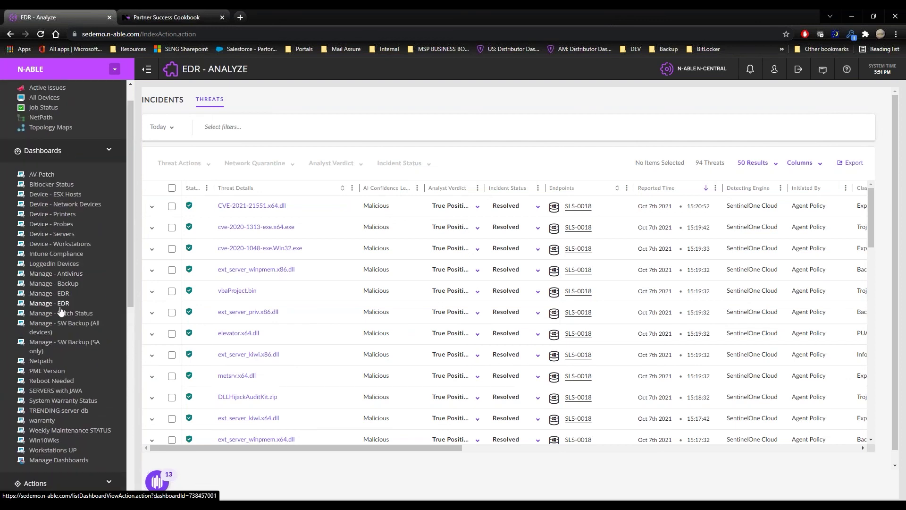
{"action": "left_click", "coordinate": [60, 304]}
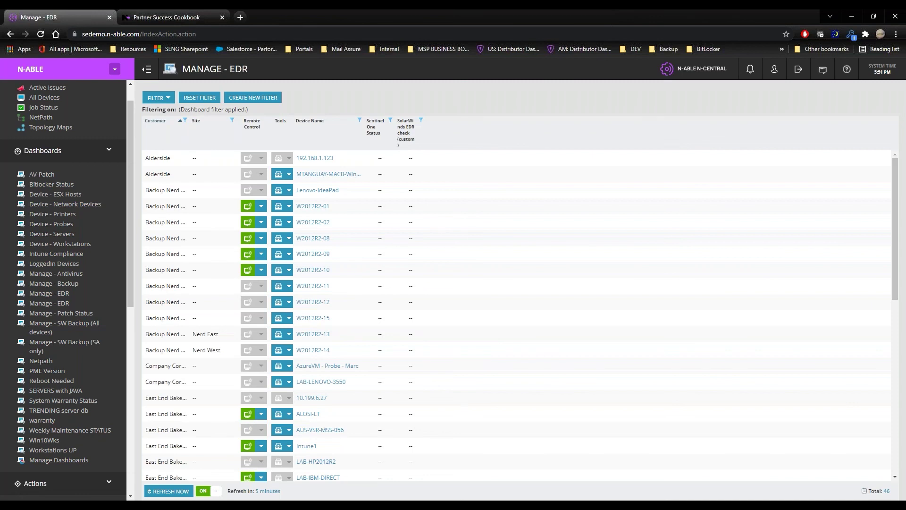
{"action": "left_click", "coordinate": [72, 297]}
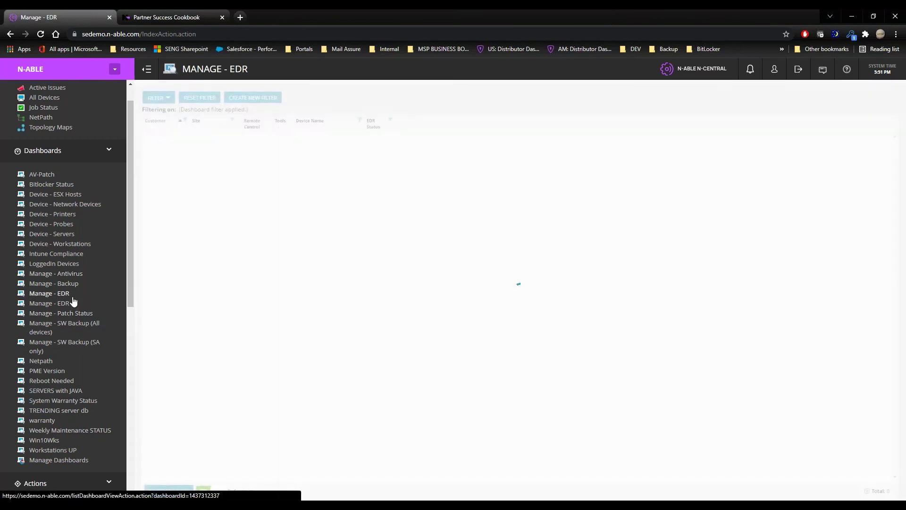
{"action": "mouse_move", "coordinate": [380, 174]}
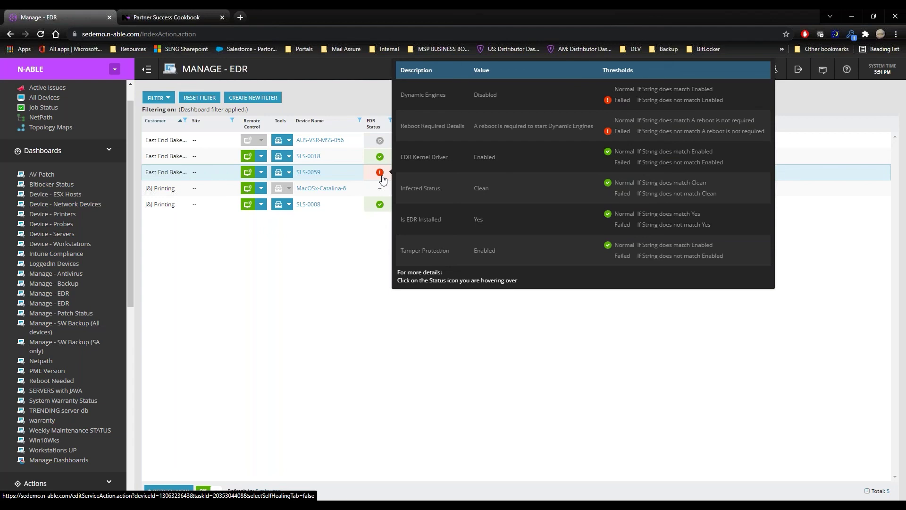
Return to the EDR threats list, set the incident status of CVE-2021-21551.x64.dll to Resolved, and clear its selection
{"action": "scroll", "coordinate": [97, 397], "scroll_direction": "down", "scroll_amount": 7}
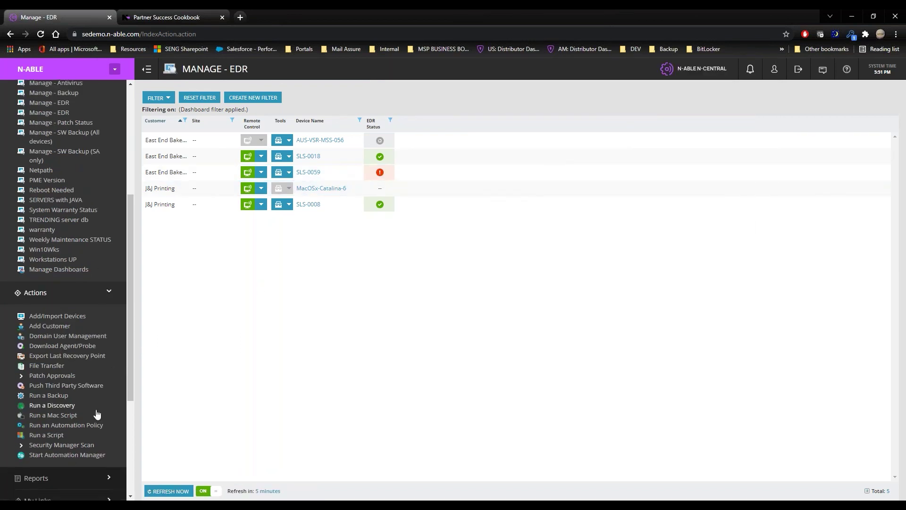
{"action": "scroll", "coordinate": [65, 443], "scroll_direction": "down", "scroll_amount": 2}
{"action": "left_click", "coordinate": [47, 445]}
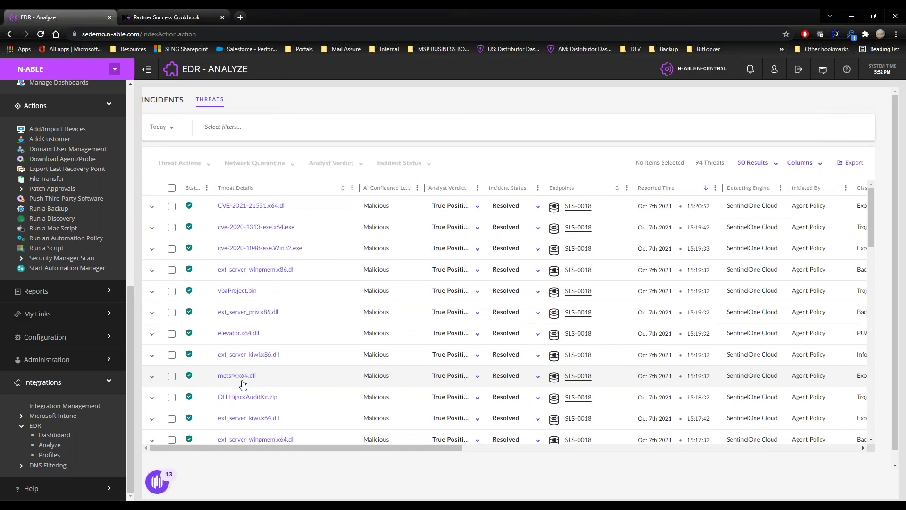
{"action": "left_click", "coordinate": [171, 207]}
{"action": "left_click", "coordinate": [400, 163]}
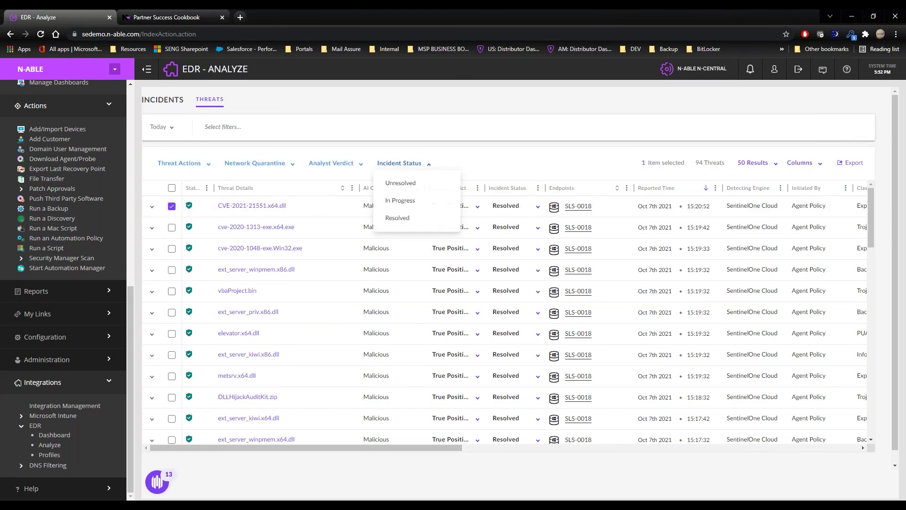
{"action": "left_click", "coordinate": [399, 218]}
{"action": "left_click", "coordinate": [171, 207]}
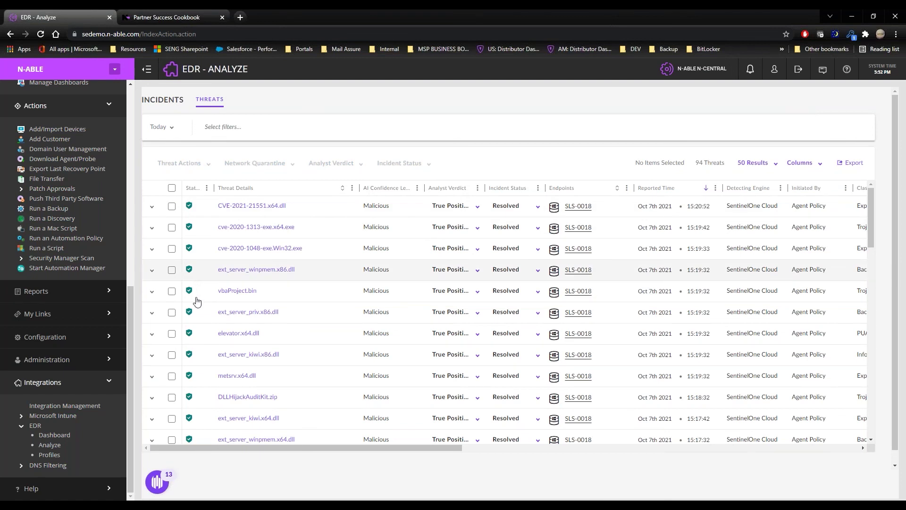
Start an exclusion from the vbaProject.bin threat and discard it without saving
{"action": "left_click", "coordinate": [172, 291]}
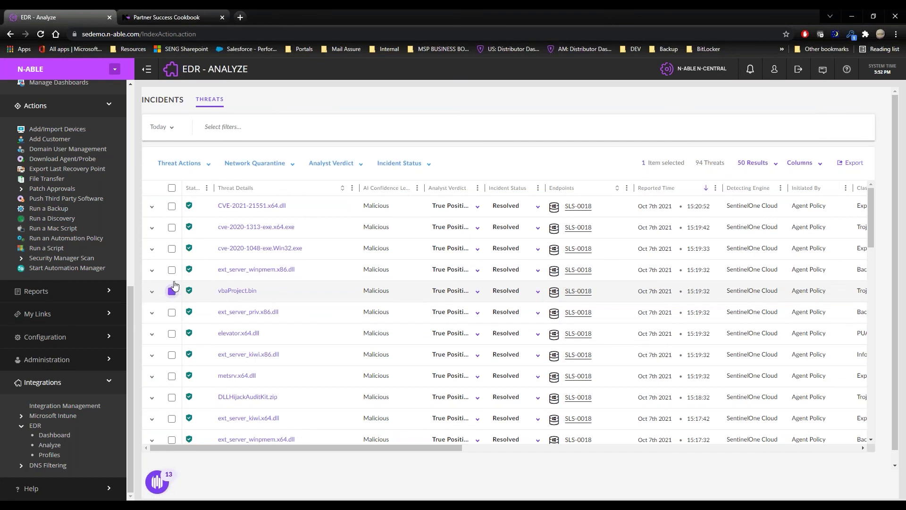
{"action": "left_click", "coordinate": [195, 165]}
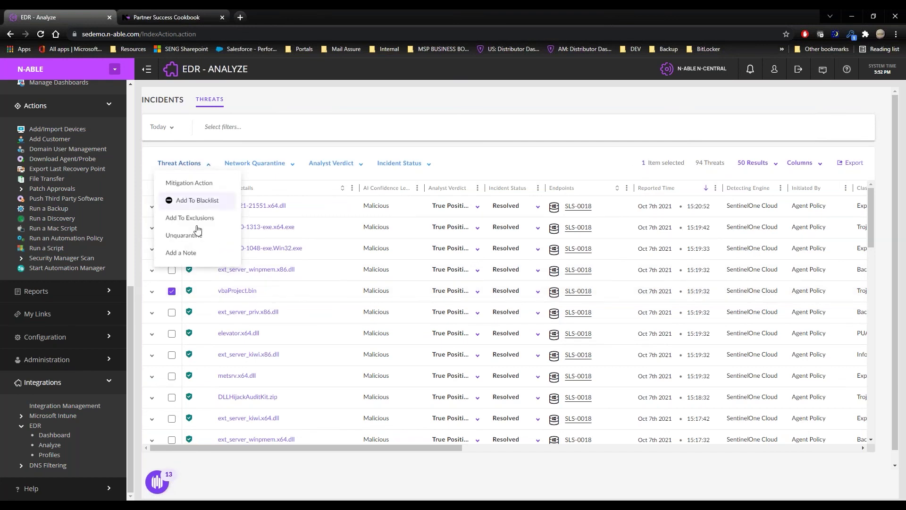
{"action": "left_click", "coordinate": [195, 226]}
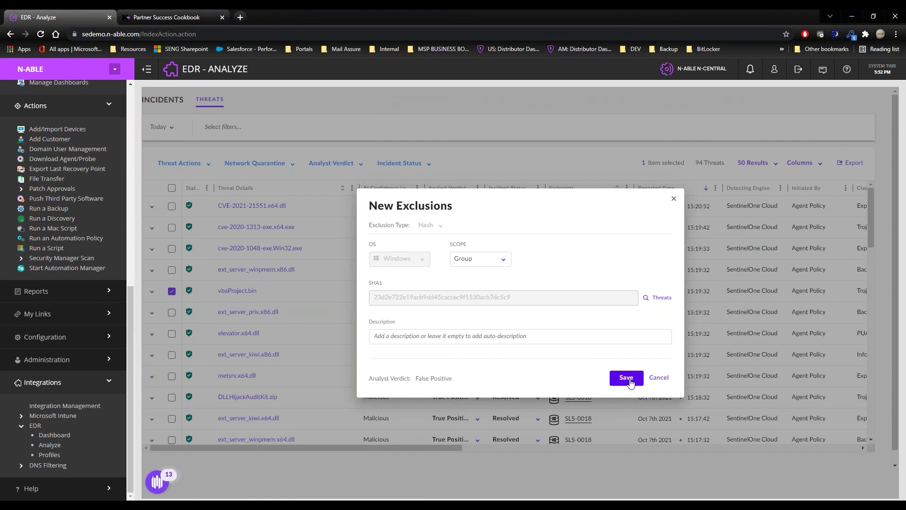
{"action": "left_click", "coordinate": [662, 381]}
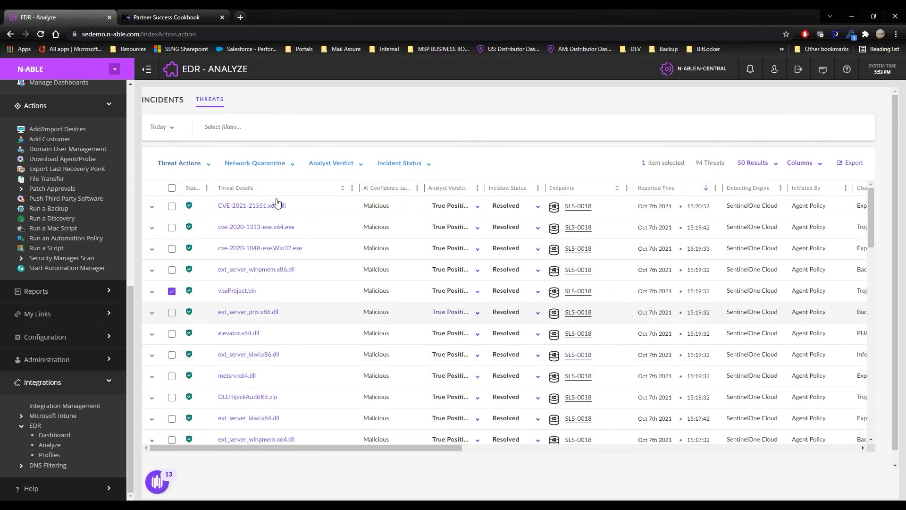
Open the details of threat CVE-2021-21551.x64.dll and look up its SHA1 hash in VirusTotal
{"action": "left_click", "coordinate": [255, 208]}
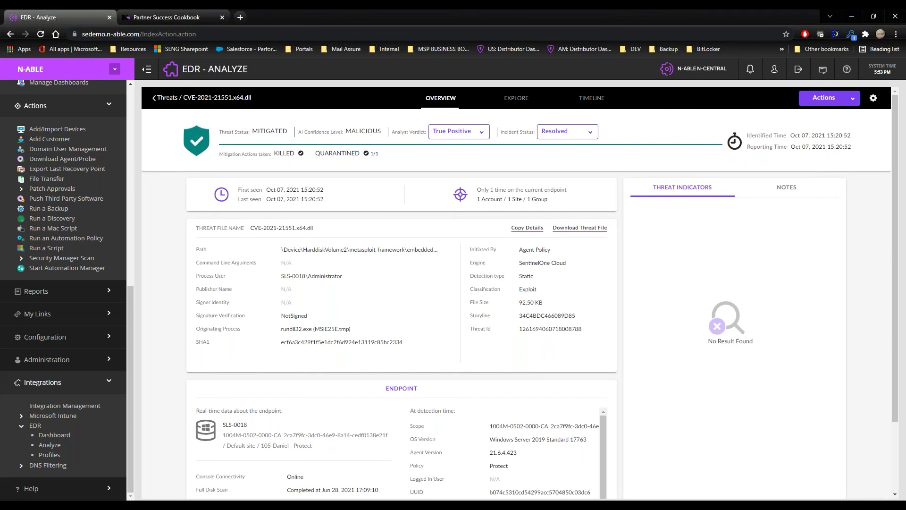
{"action": "mouse_move", "coordinate": [375, 157]}
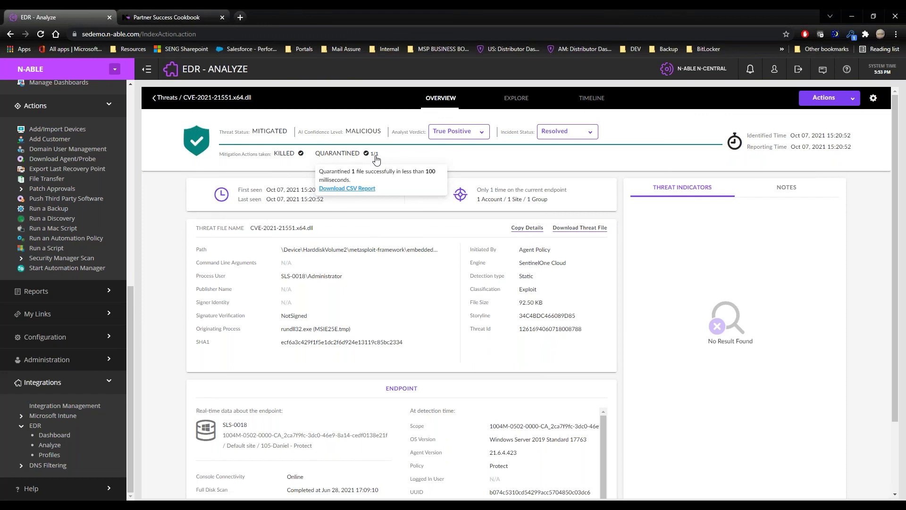
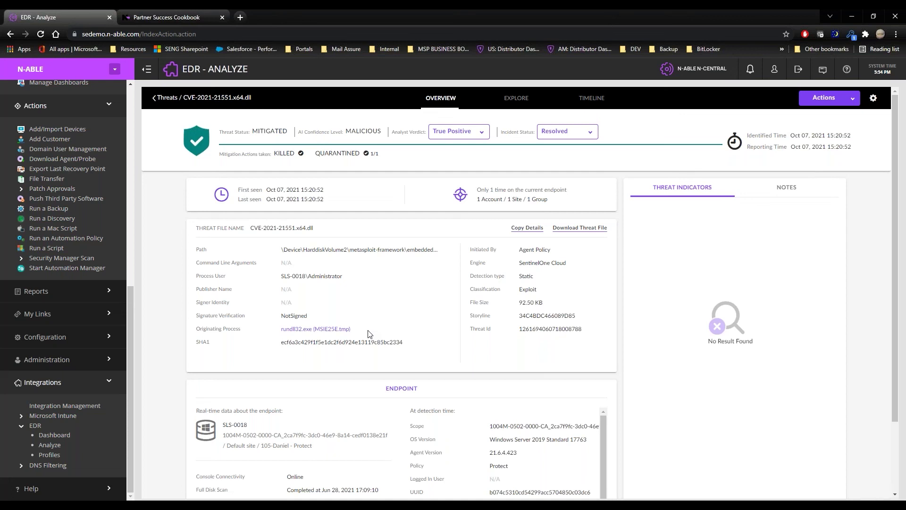
{"action": "left_click", "coordinate": [345, 343]}
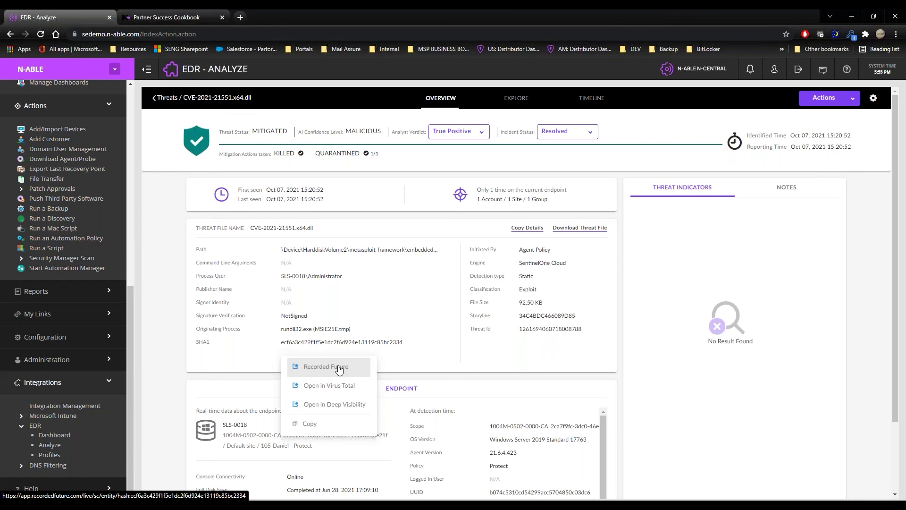
{"action": "left_click", "coordinate": [340, 386]}
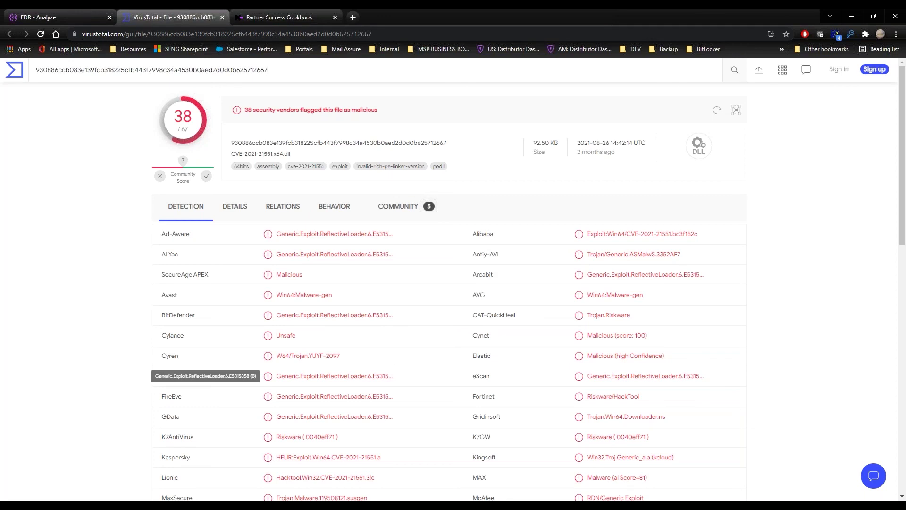
Examine the security vendors' detections for the file in VirusTotal, then open its behavior report
{"action": "scroll", "coordinate": [405, 314], "scroll_direction": "down", "scroll_amount": 5}
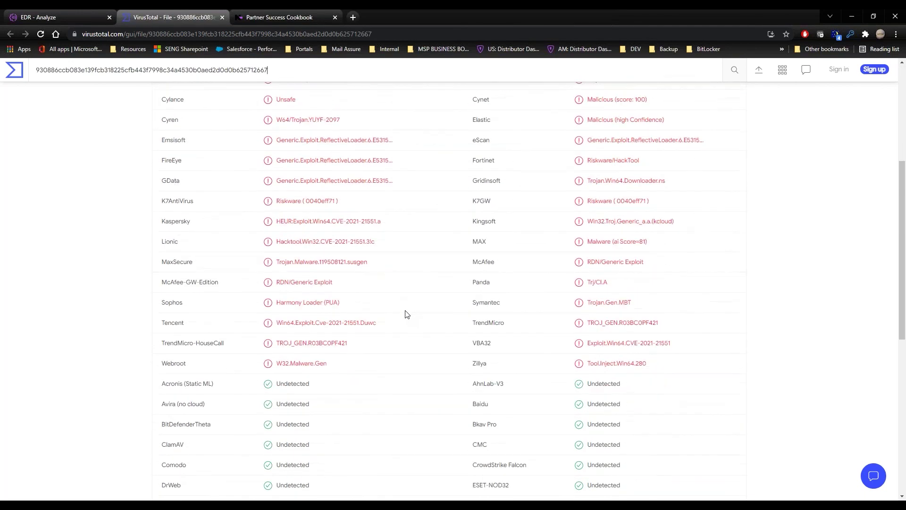
{"action": "scroll", "coordinate": [419, 281], "scroll_direction": "up", "scroll_amount": 3}
{"action": "scroll", "coordinate": [419, 283], "scroll_direction": "down", "scroll_amount": 4}
{"action": "scroll", "coordinate": [418, 307], "scroll_direction": "up", "scroll_amount": 3}
{"action": "scroll", "coordinate": [419, 307], "scroll_direction": "up", "scroll_amount": 2}
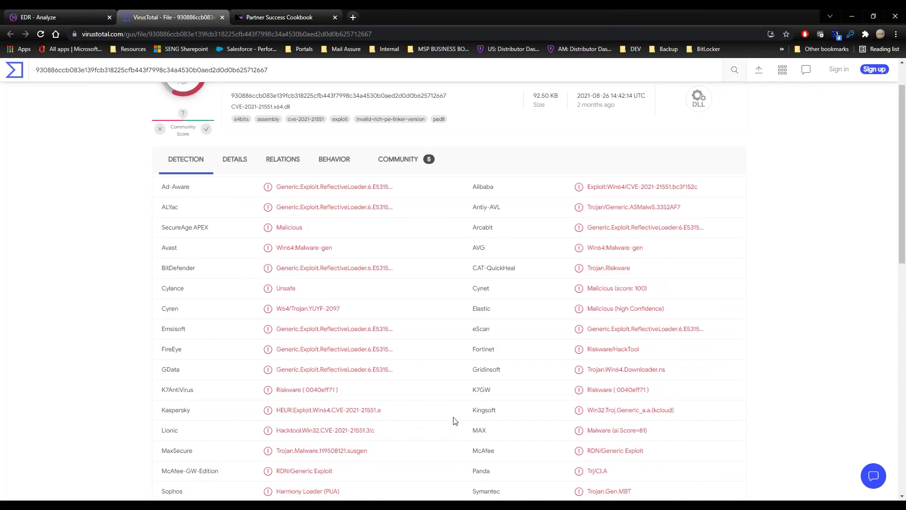
{"action": "scroll", "coordinate": [472, 430], "scroll_direction": "down", "scroll_amount": 2}
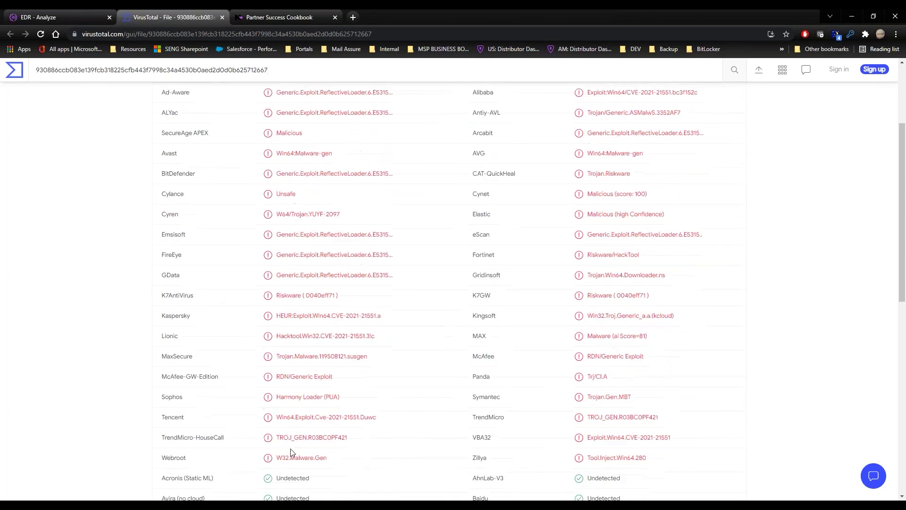
{"action": "scroll", "coordinate": [384, 435], "scroll_direction": "down", "scroll_amount": 3}
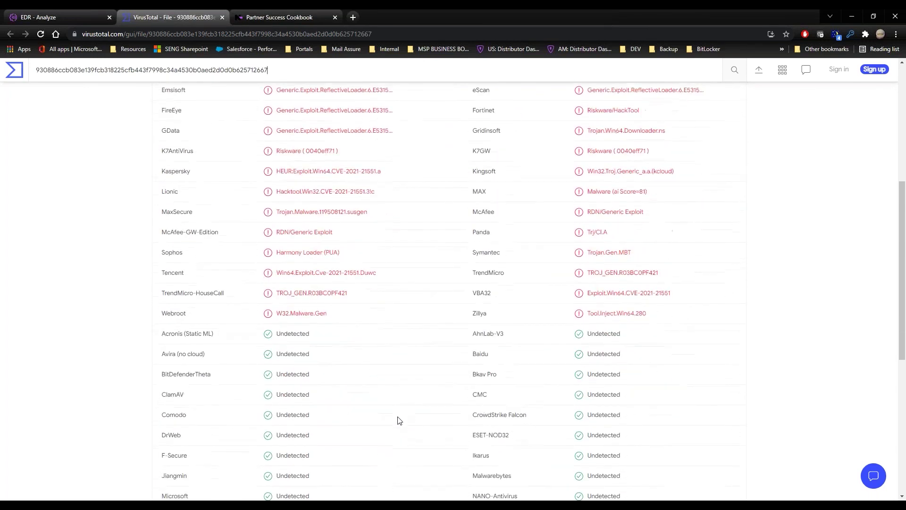
{"action": "scroll", "coordinate": [398, 420], "scroll_direction": "down", "scroll_amount": 4}
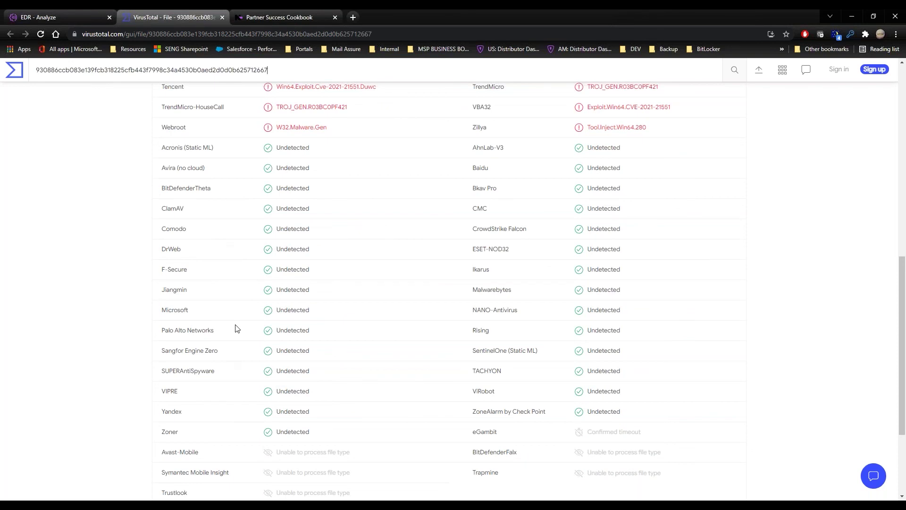
{"action": "scroll", "coordinate": [399, 325], "scroll_direction": "up", "scroll_amount": 10}
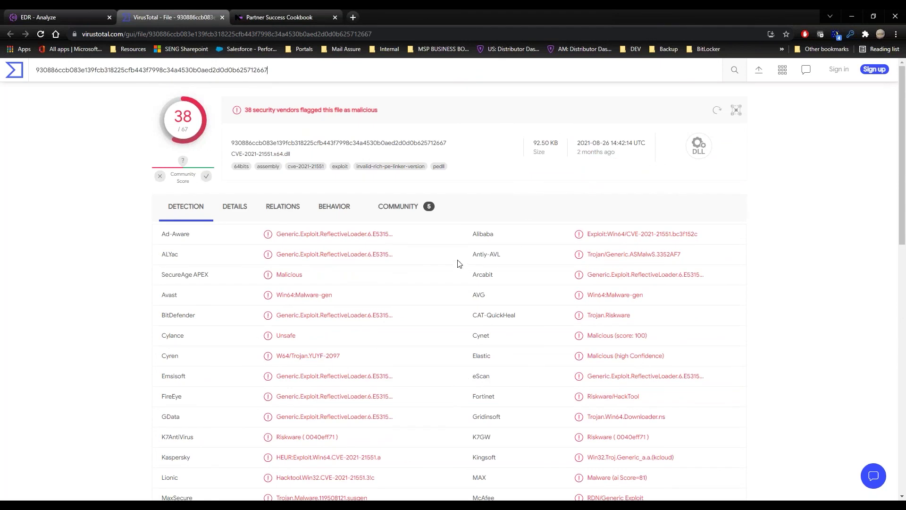
{"action": "left_click", "coordinate": [329, 215]}
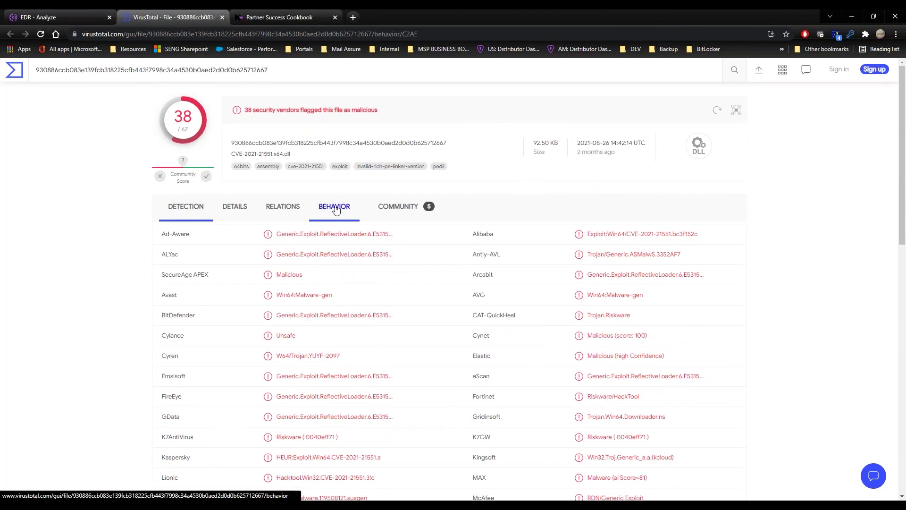
Examine the file's relations in VirusTotal, covering contacted domains, contacted IP addresses and the graph summary
{"action": "left_click", "coordinate": [298, 216]}
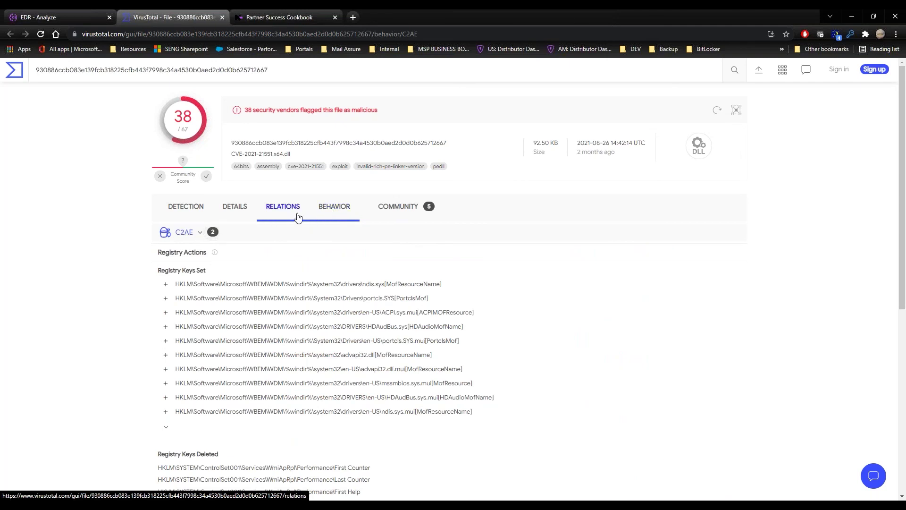
{"action": "left_click", "coordinate": [298, 216]}
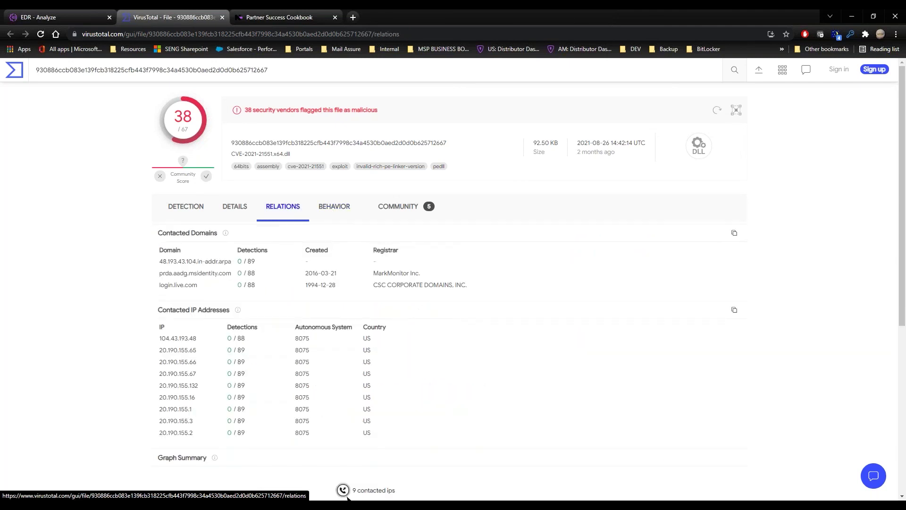
{"action": "scroll", "coordinate": [382, 432], "scroll_direction": "down", "scroll_amount": 2}
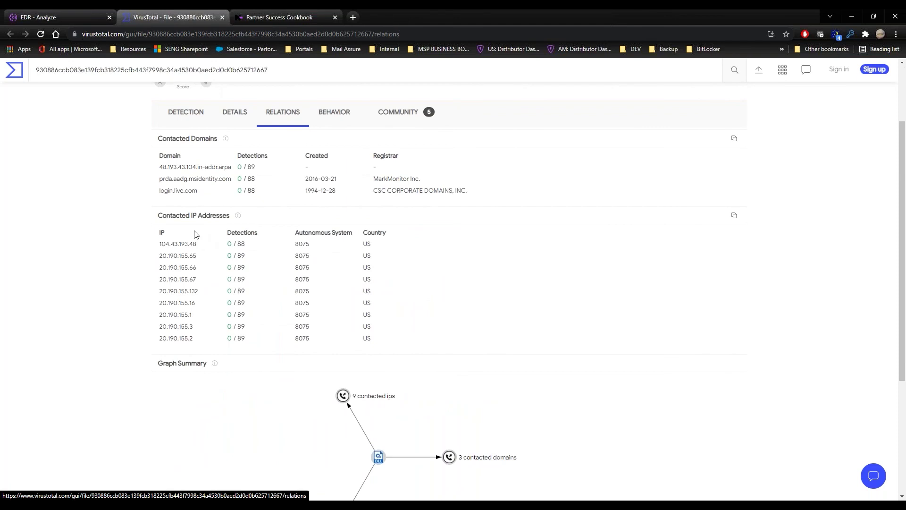
{"action": "scroll", "coordinate": [302, 326], "scroll_direction": "down", "scroll_amount": 4}
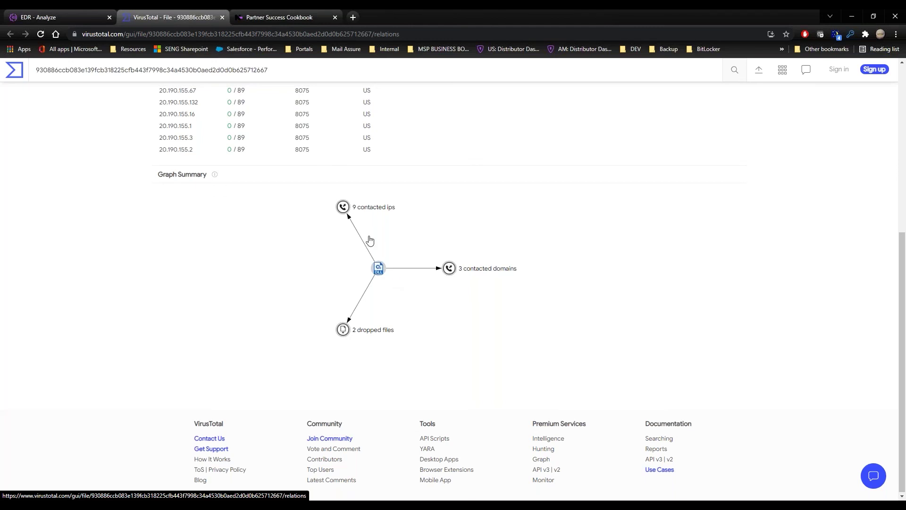
{"action": "scroll", "coordinate": [384, 273], "scroll_direction": "up", "scroll_amount": 2}
{"action": "scroll", "coordinate": [313, 270], "scroll_direction": "up", "scroll_amount": 1}
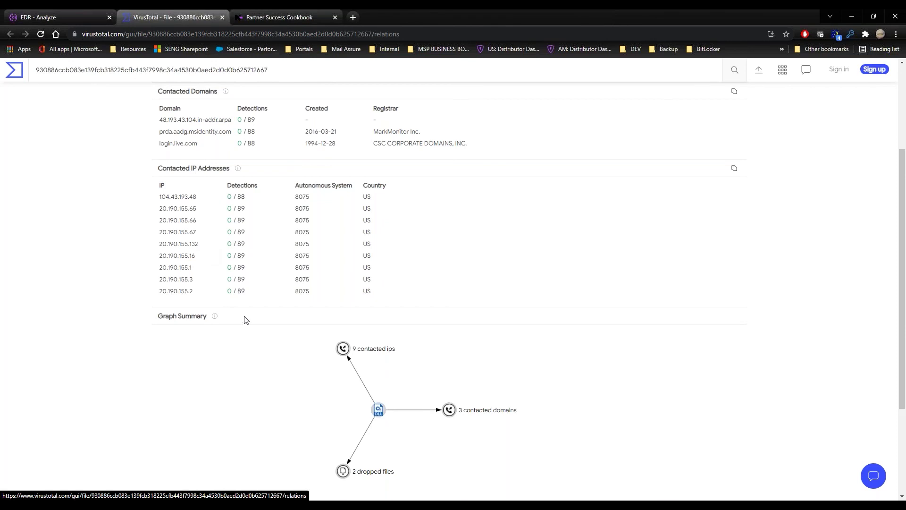
{"action": "scroll", "coordinate": [358, 469], "scroll_direction": "down", "scroll_amount": 1}
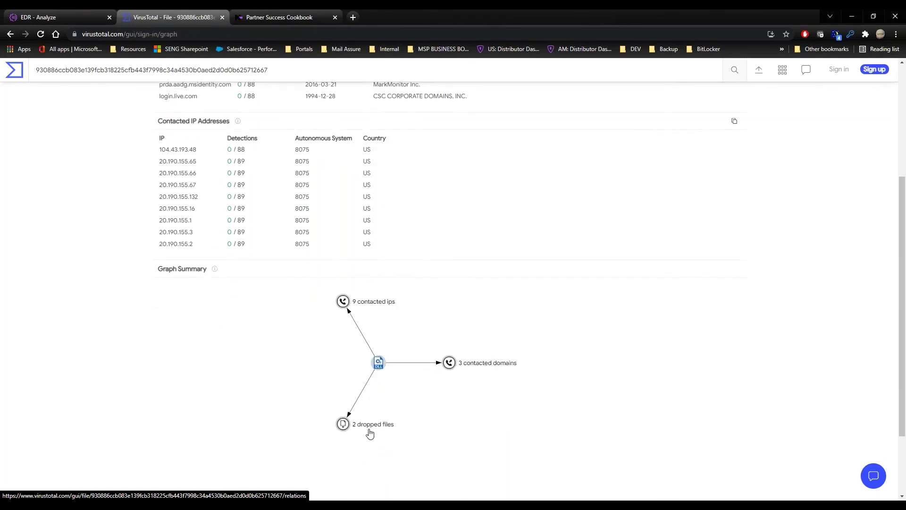
Try to open the dropped files from the graph summary, then go back to the file's behavior report and review its registry actions
{"action": "left_click", "coordinate": [370, 434]}
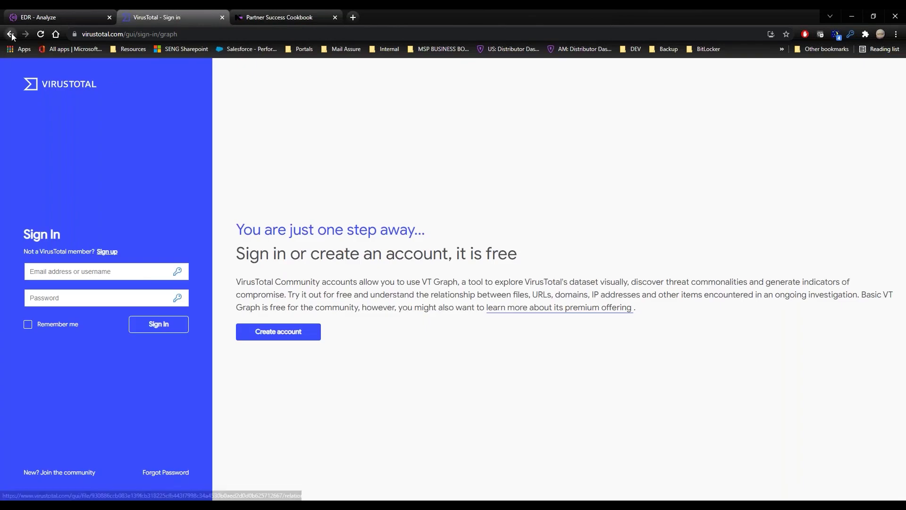
{"action": "left_click", "coordinate": [12, 37]}
{"action": "scroll", "coordinate": [526, 421], "scroll_direction": "down", "scroll_amount": 1}
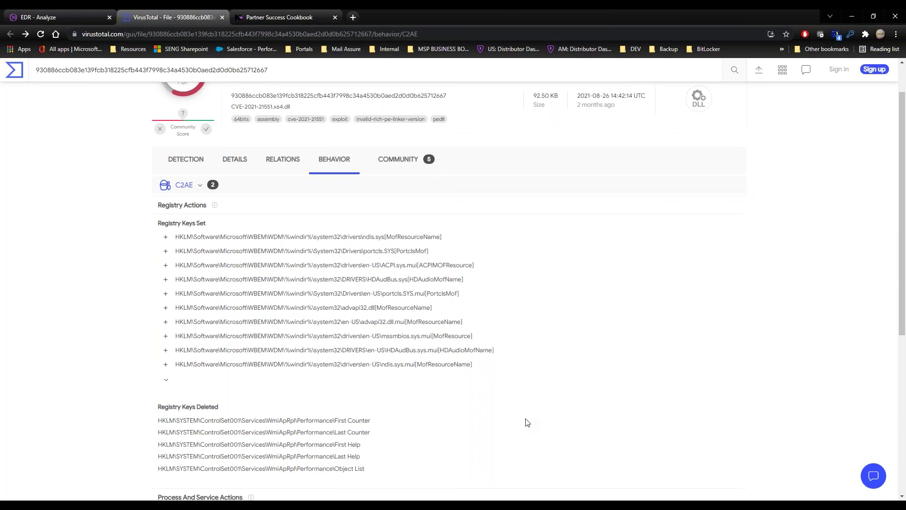
Switch back to N-central and examine the processes and events in the Explore view of threat CVE-2021-21551.x64.dll
{"action": "key", "text": "ctrl+shift+Tab"}
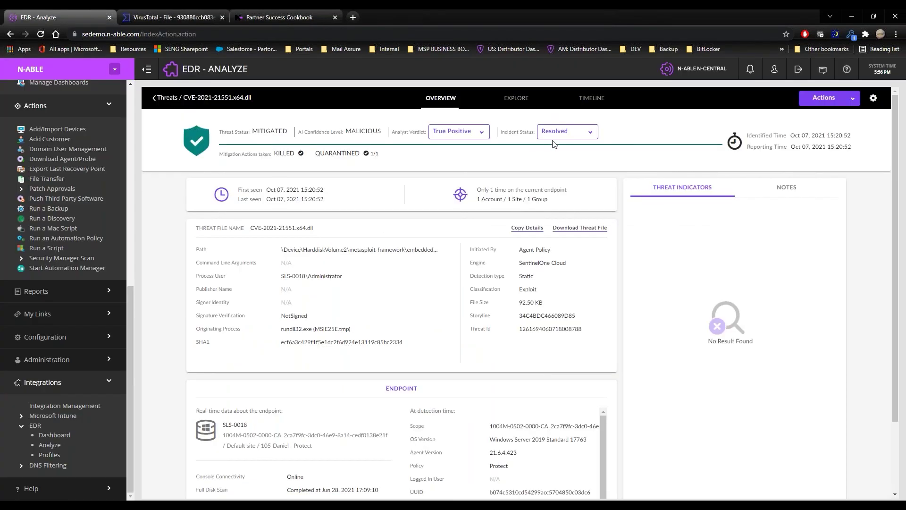
{"action": "left_click", "coordinate": [517, 99]}
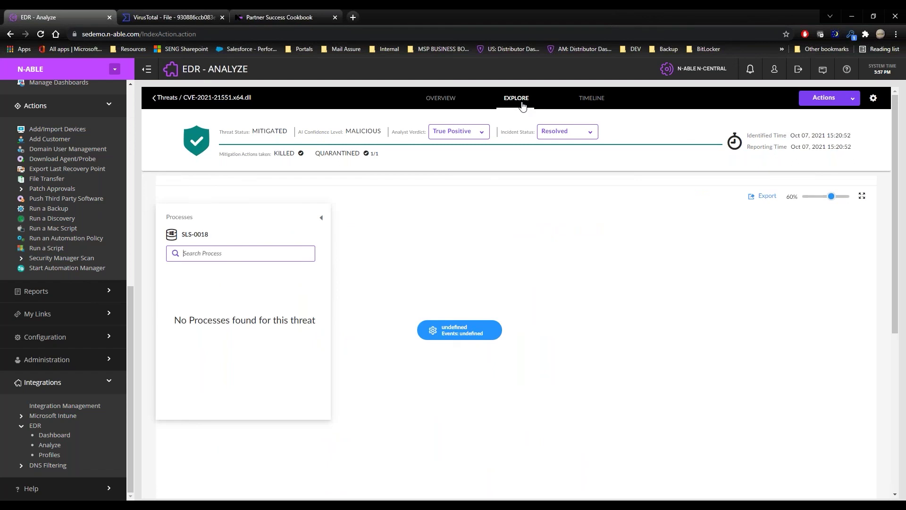
{"action": "scroll", "coordinate": [521, 142], "scroll_direction": "down", "scroll_amount": 1}
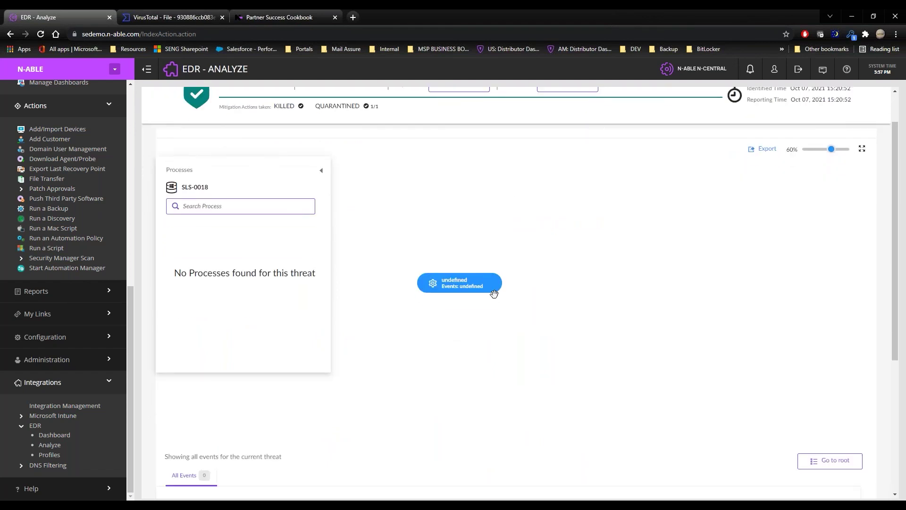
{"action": "scroll", "coordinate": [502, 307], "scroll_direction": "down", "scroll_amount": 3}
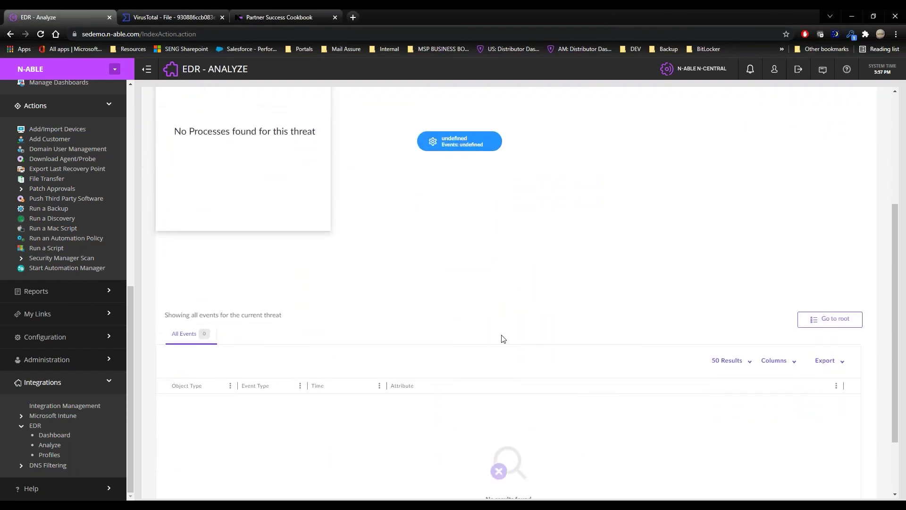
{"action": "scroll", "coordinate": [492, 380], "scroll_direction": "up", "scroll_amount": 4}
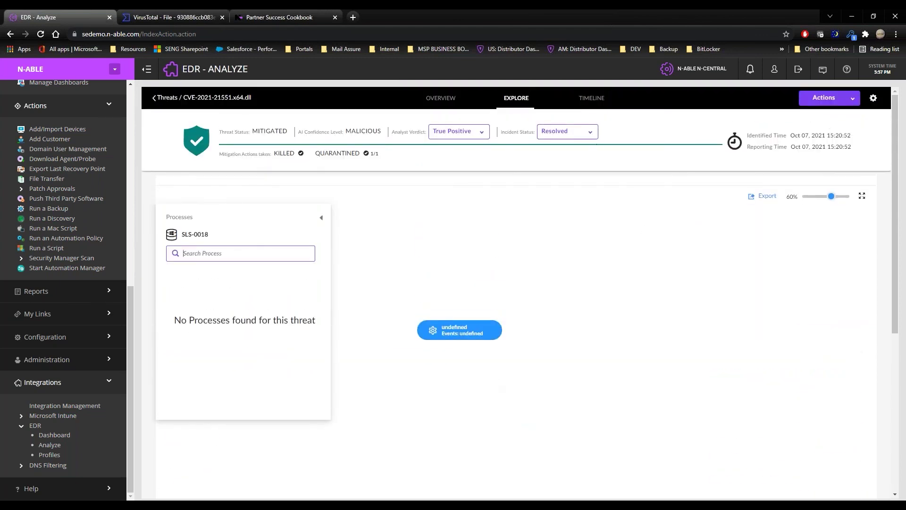
Review the threat's full event timeline, from the newest incident status changes to the oldest blacklist entry and back
{"action": "left_click", "coordinate": [593, 99]}
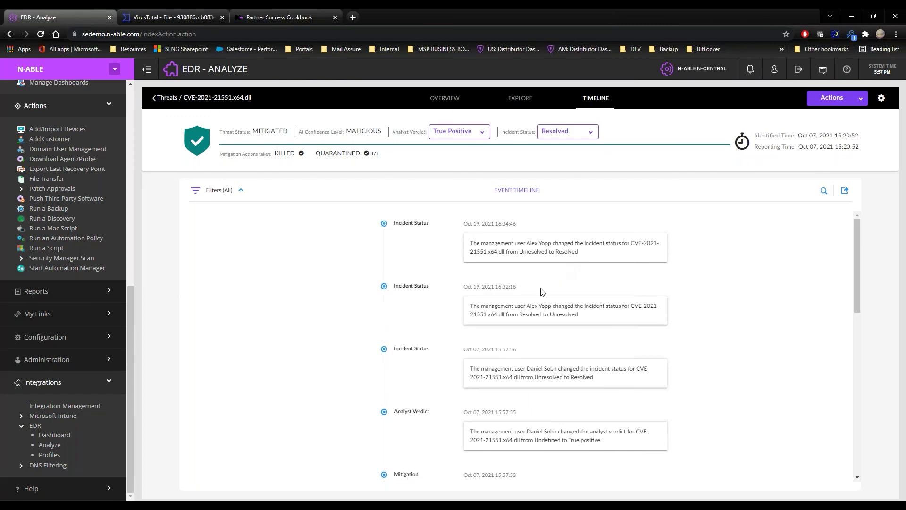
{"action": "scroll", "coordinate": [517, 344], "scroll_direction": "down", "scroll_amount": 6}
{"action": "scroll", "coordinate": [517, 344], "scroll_direction": "down", "scroll_amount": 3}
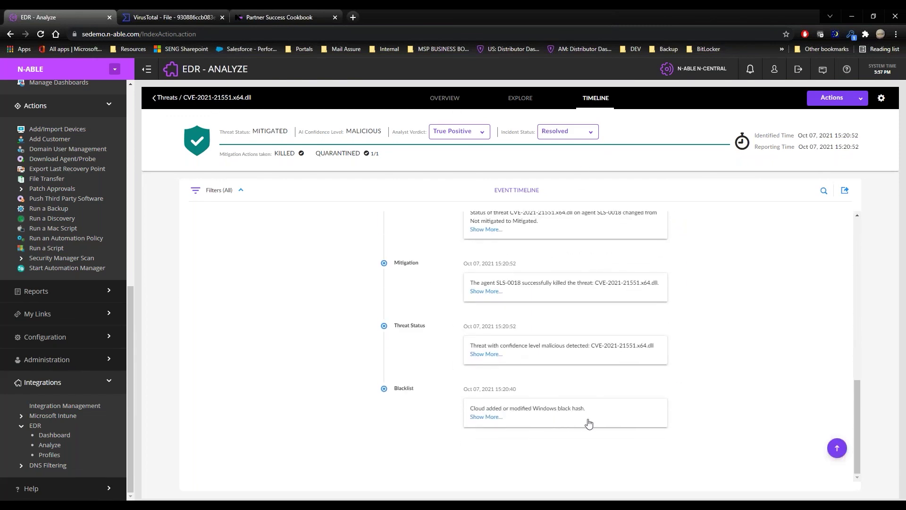
{"action": "scroll", "coordinate": [608, 420], "scroll_direction": "up", "scroll_amount": 1}
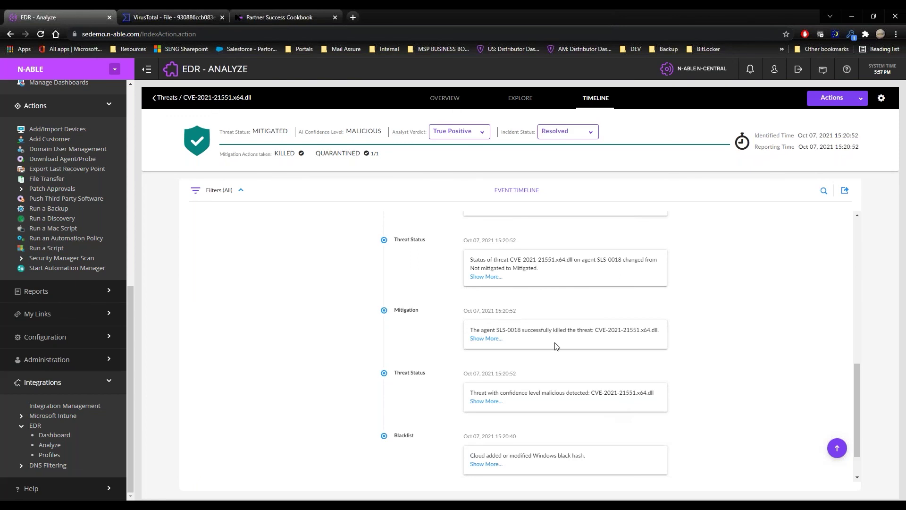
{"action": "scroll", "coordinate": [555, 346], "scroll_direction": "up", "scroll_amount": 1}
{"action": "scroll", "coordinate": [557, 333], "scroll_direction": "up", "scroll_amount": 3}
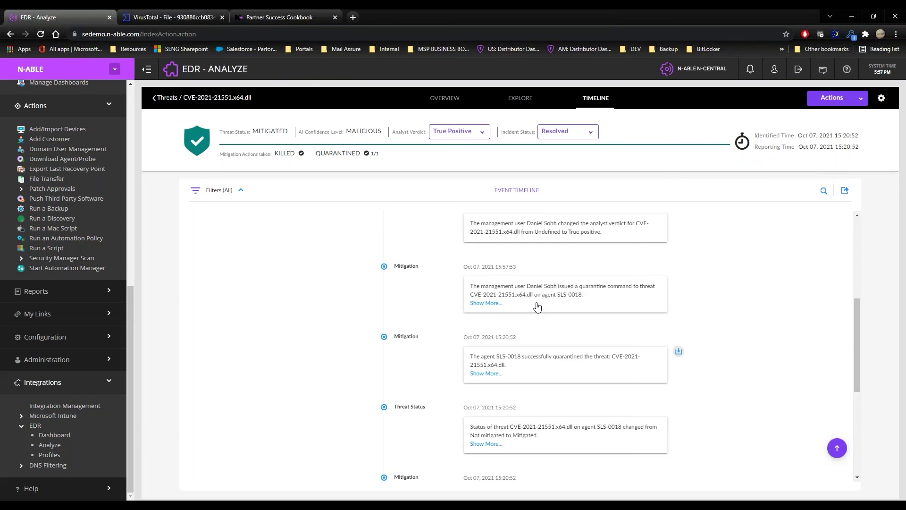
{"action": "scroll", "coordinate": [537, 307], "scroll_direction": "up", "scroll_amount": 1}
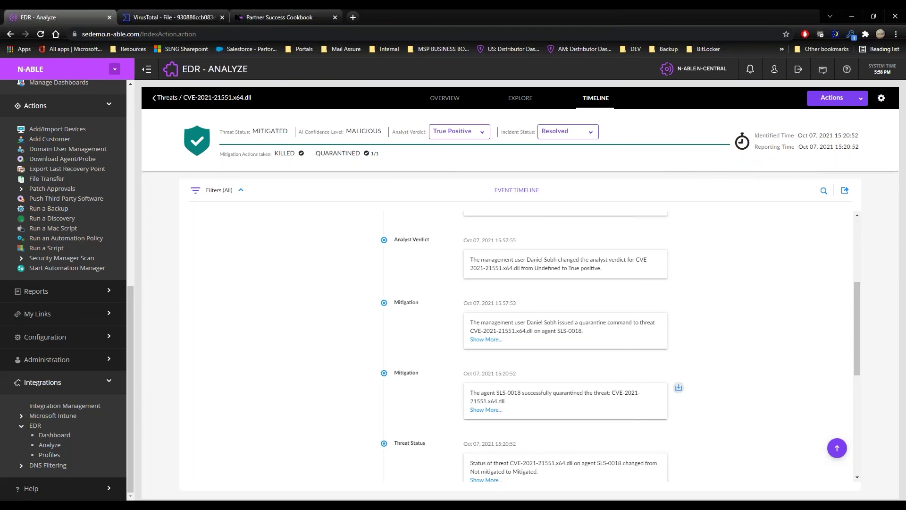
{"action": "scroll", "coordinate": [519, 346], "scroll_direction": "up", "scroll_amount": 4}
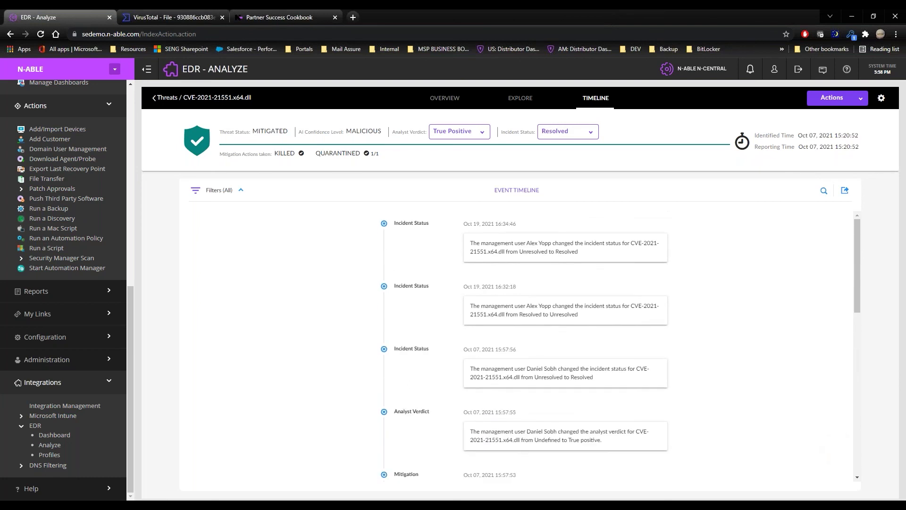